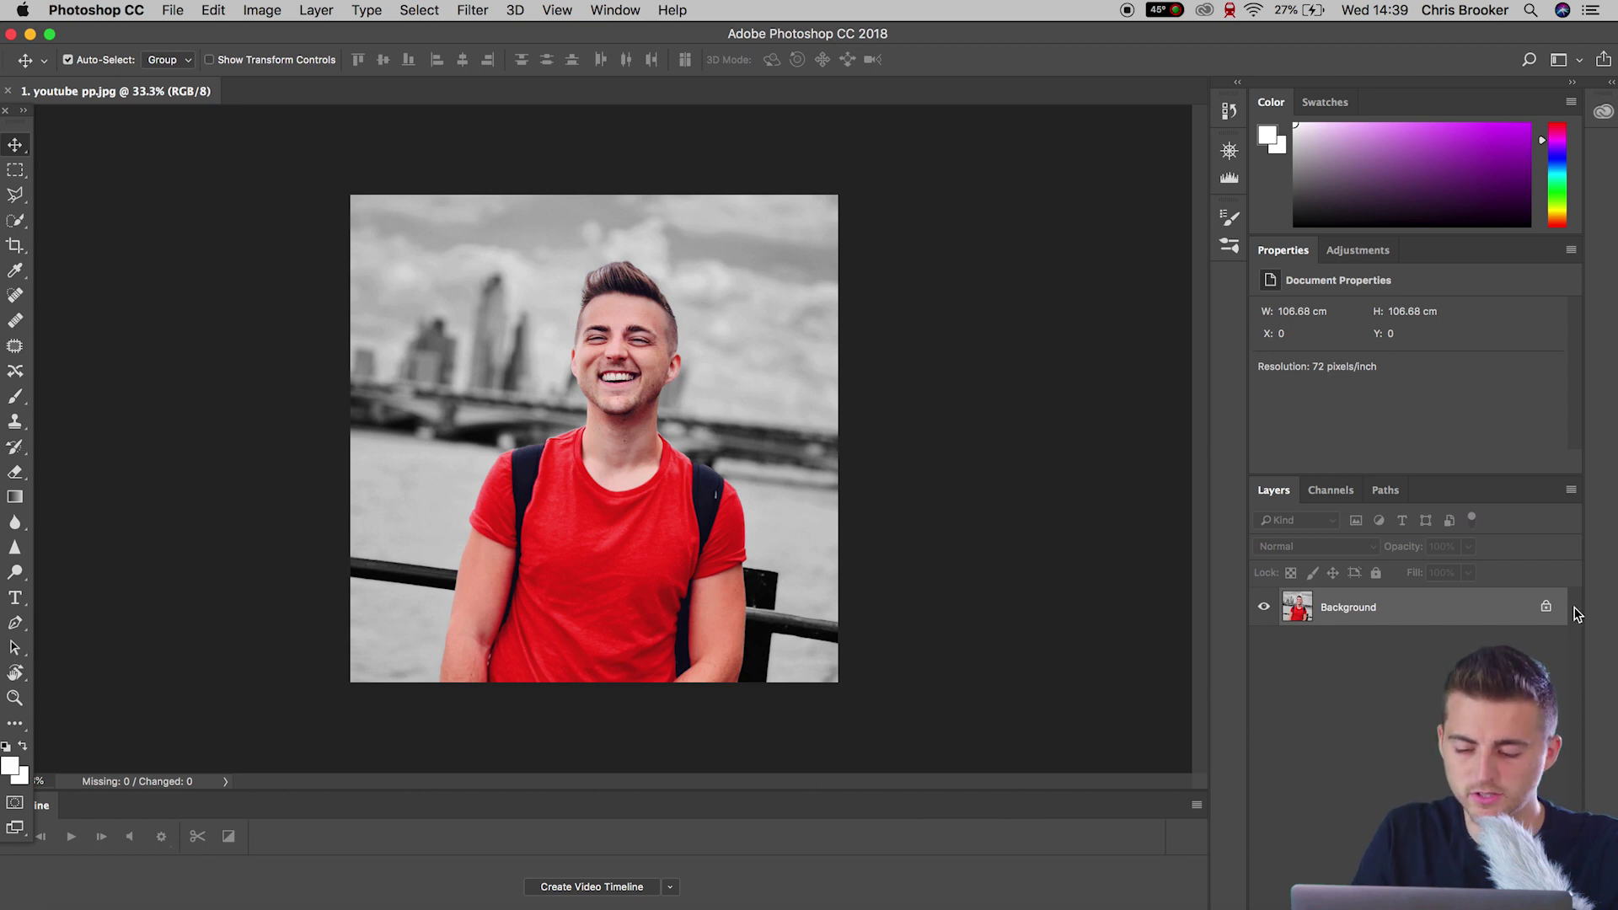
Step: Unlock the Background layer into editable Layer 0, then try a lasso outline around the man and cancel it
click(1546, 607)
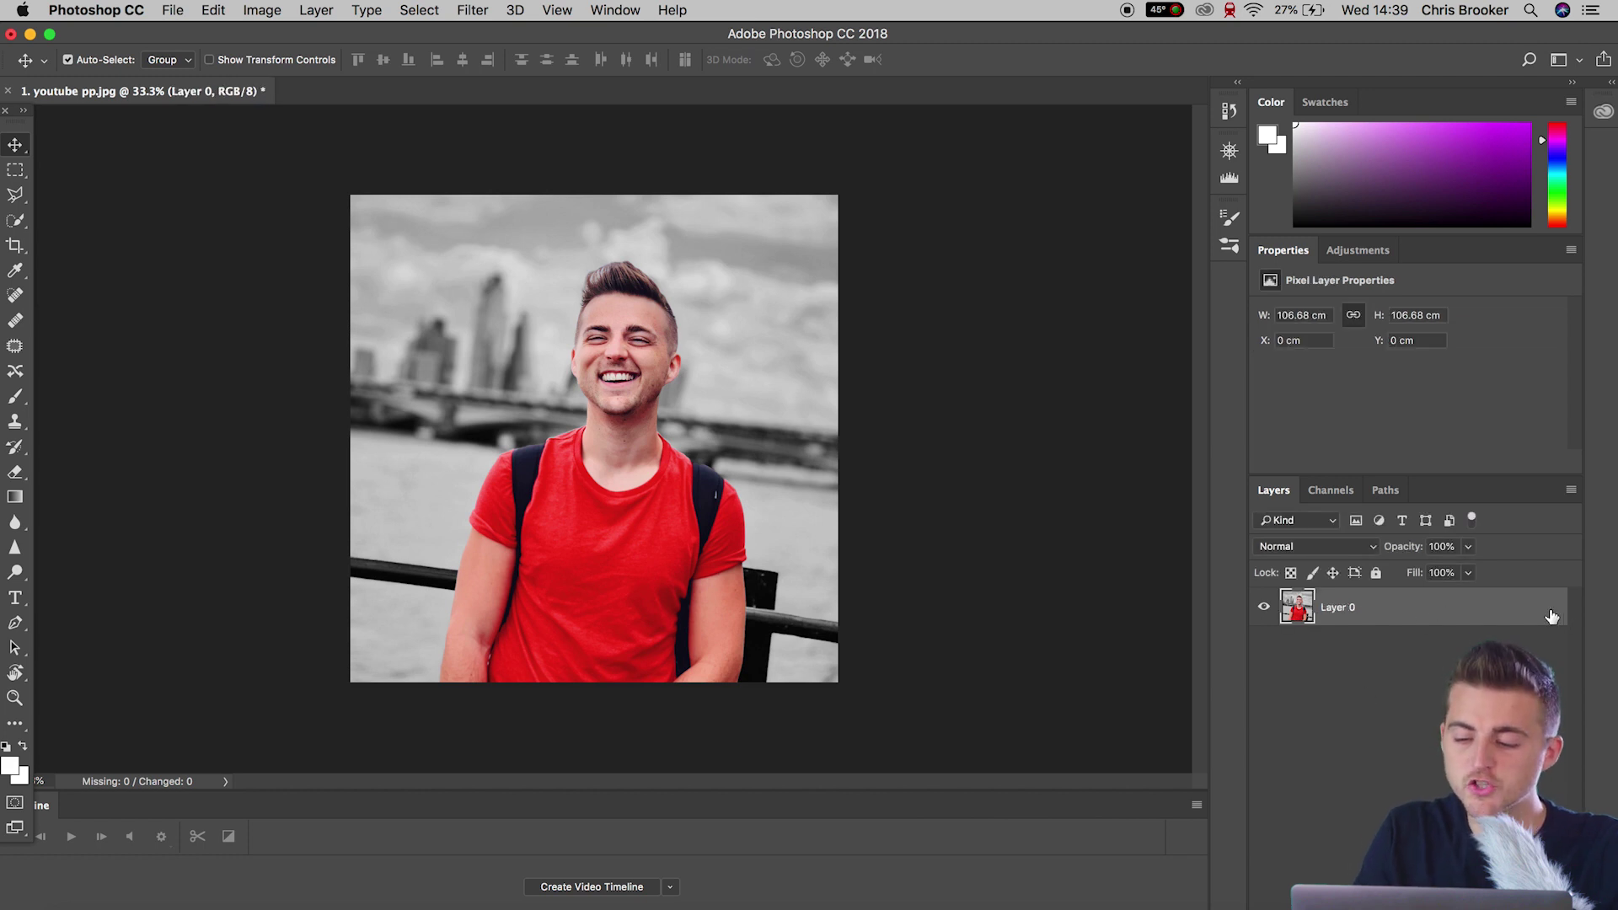
click(15, 195)
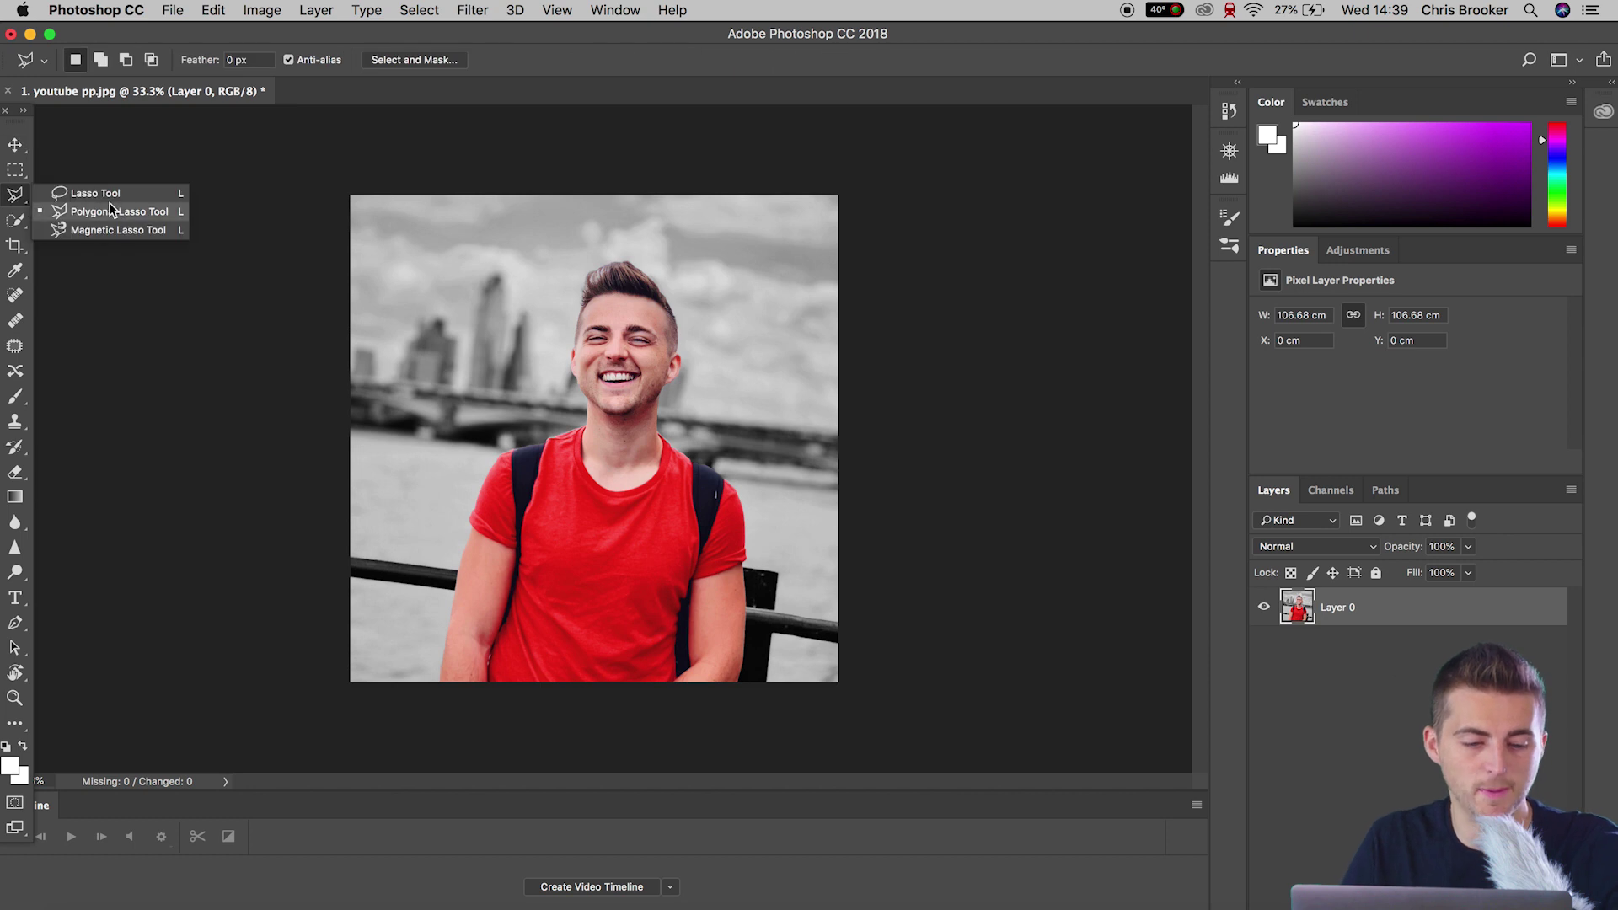
click(120, 211)
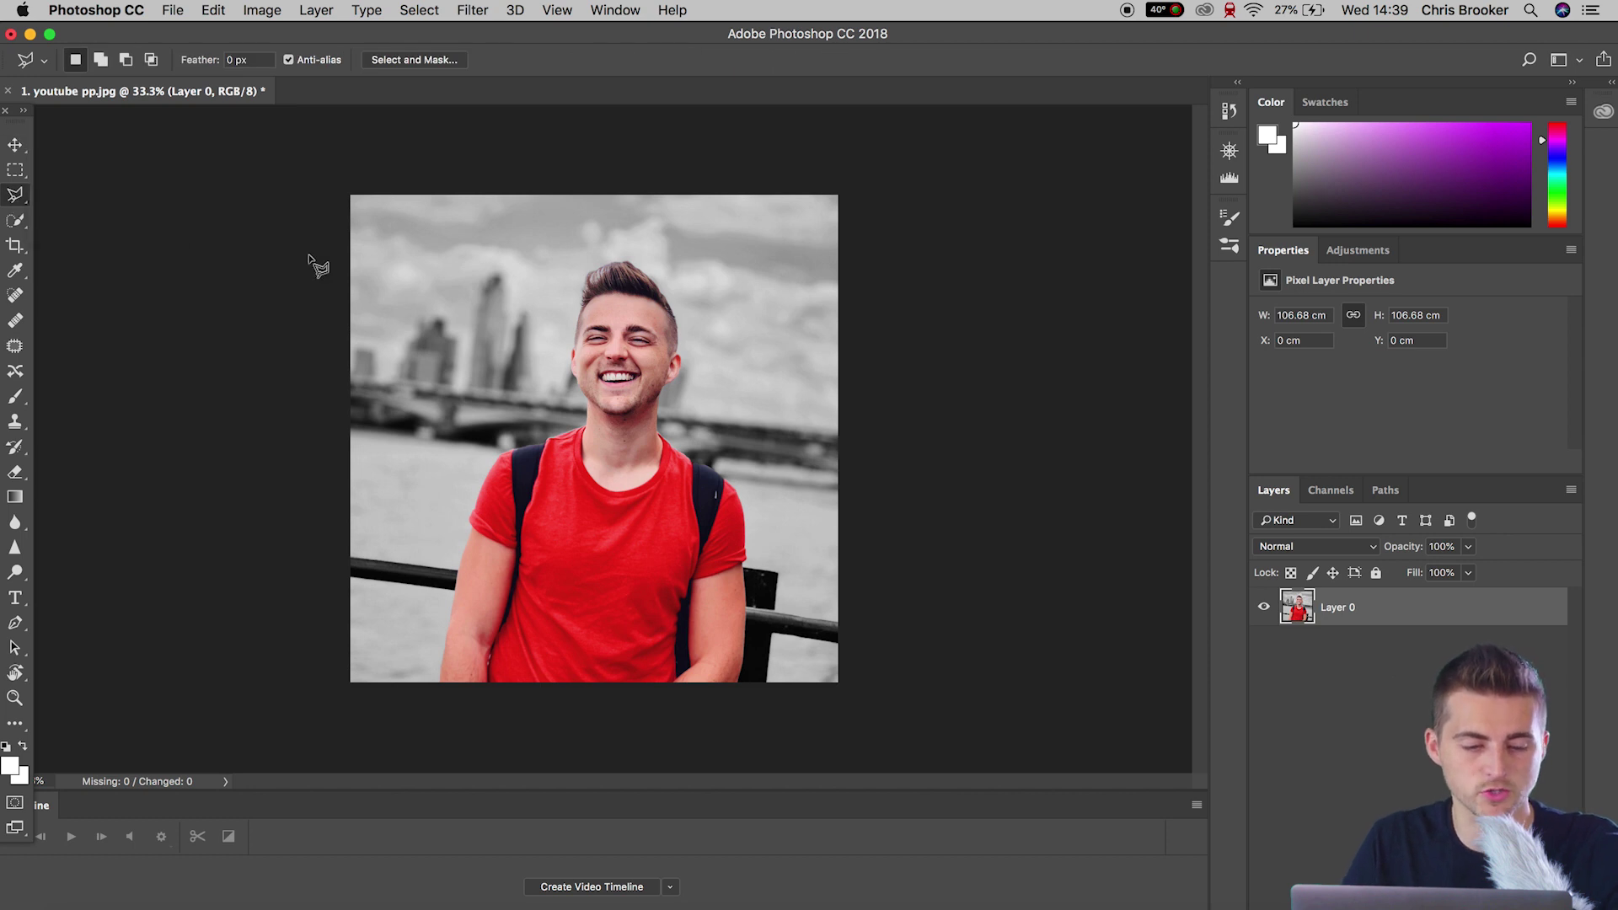
click(442, 683)
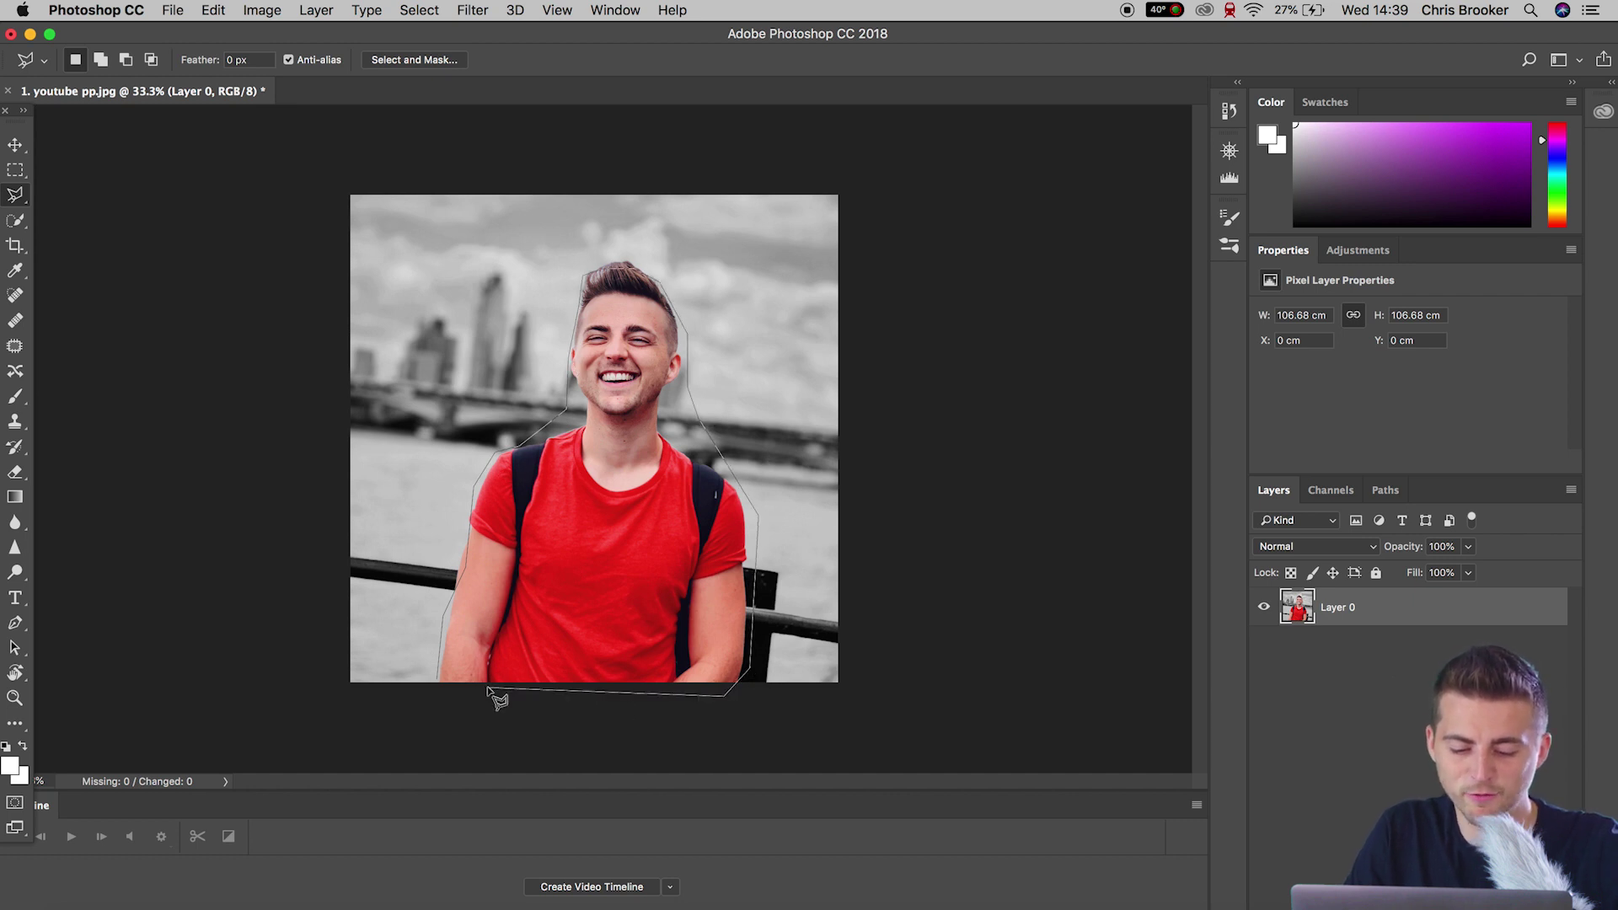
click(439, 681)
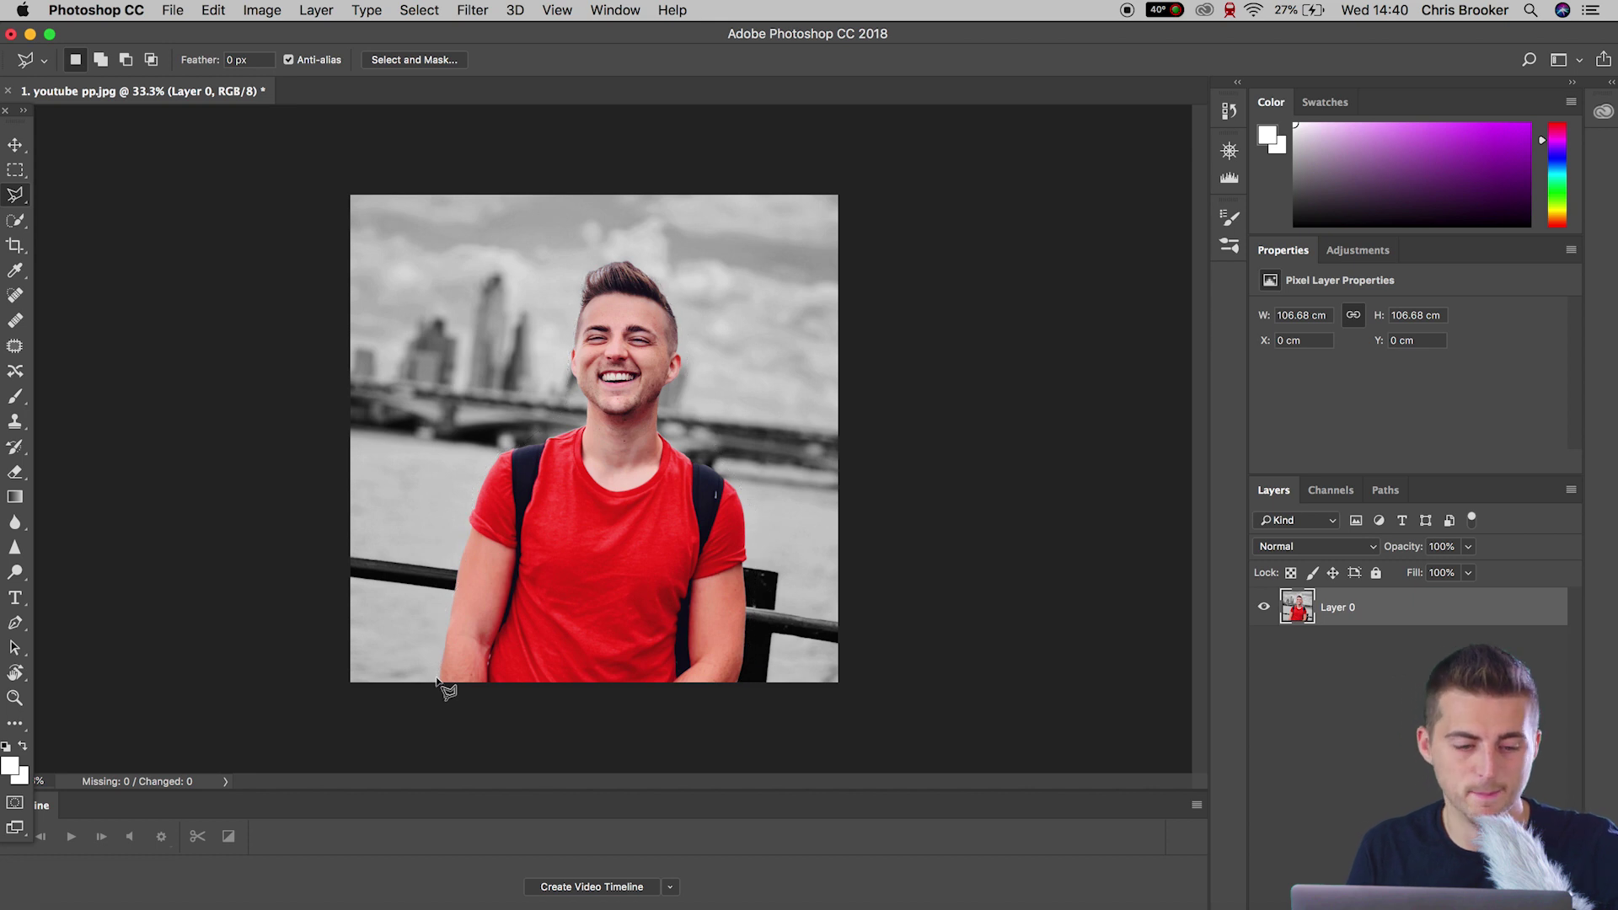
Step: Choose the Quick Selection Tool with a brush size of about 95 px
click(18, 221)
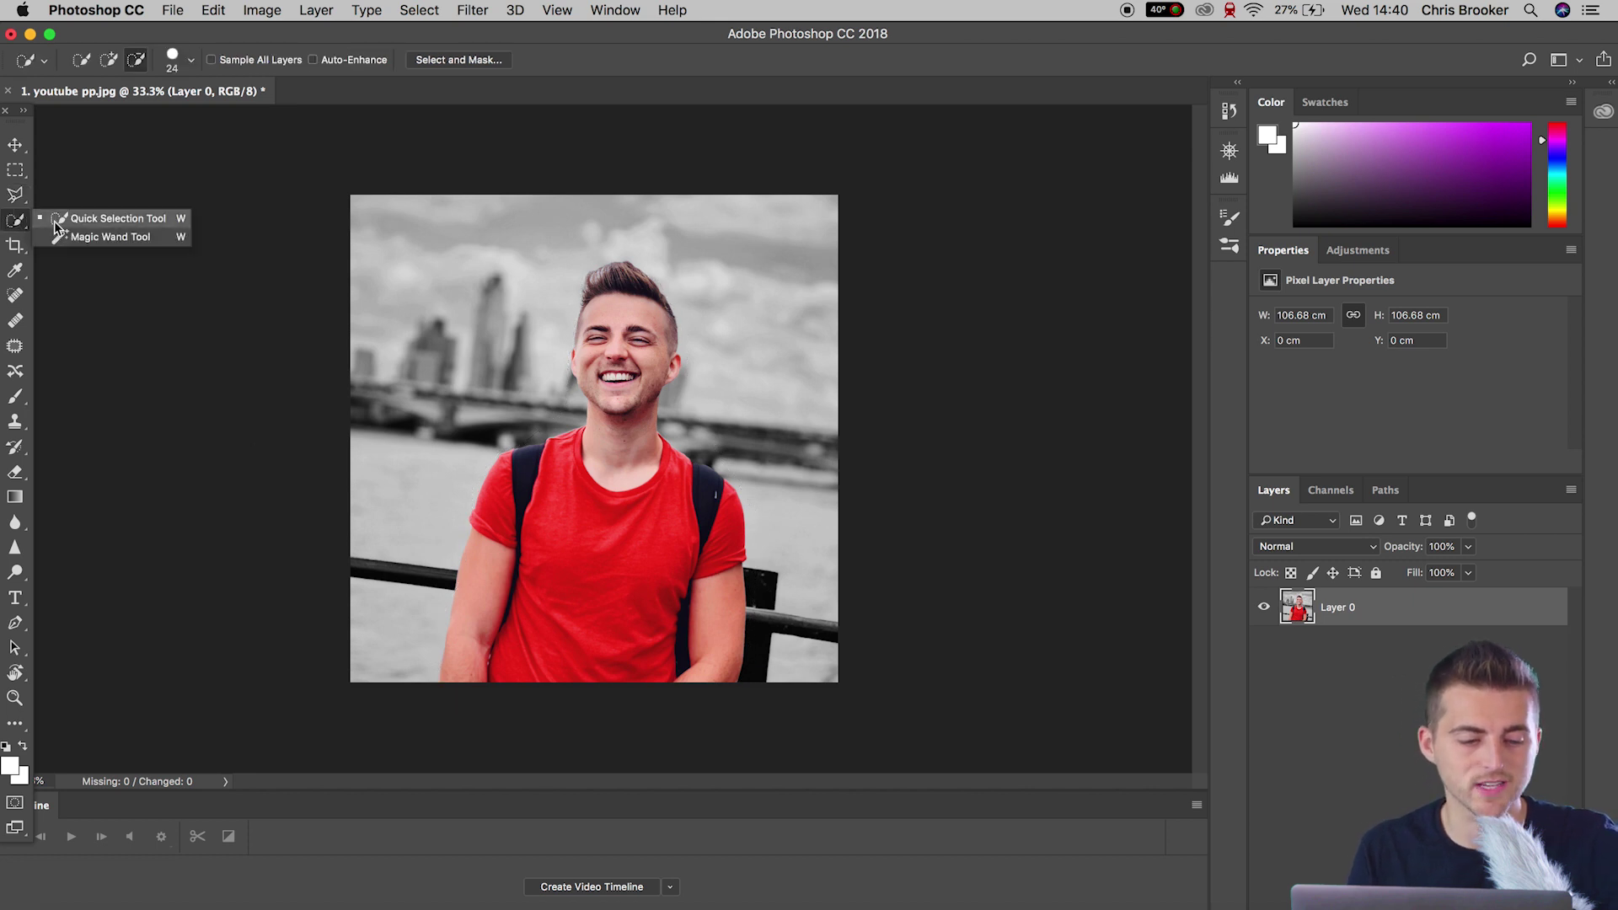
click(70, 222)
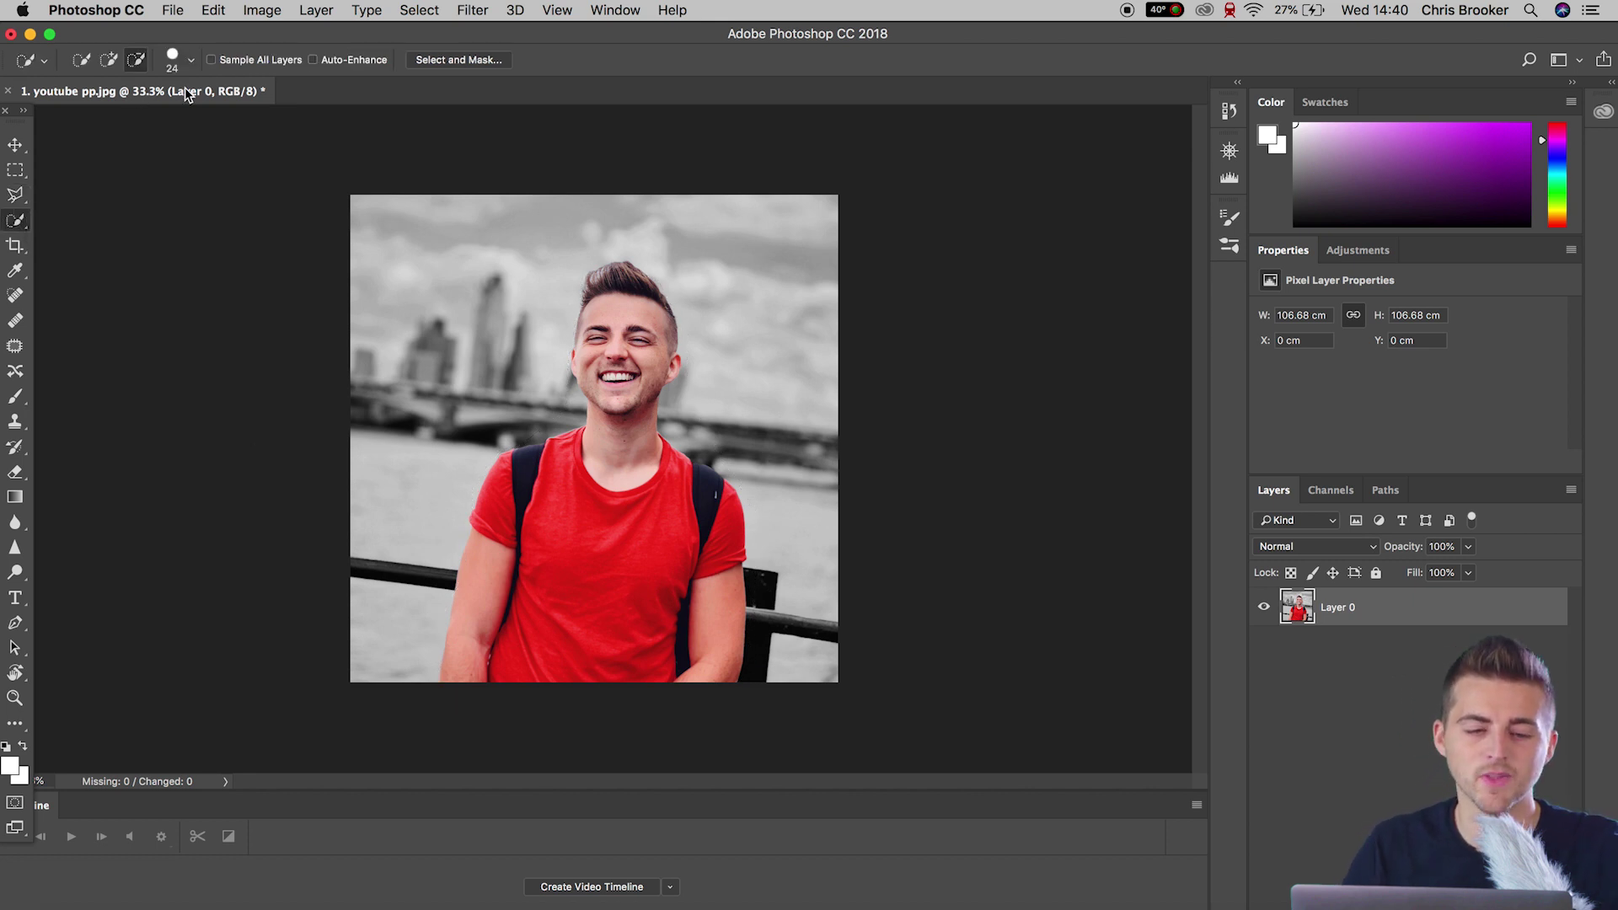
click(191, 61)
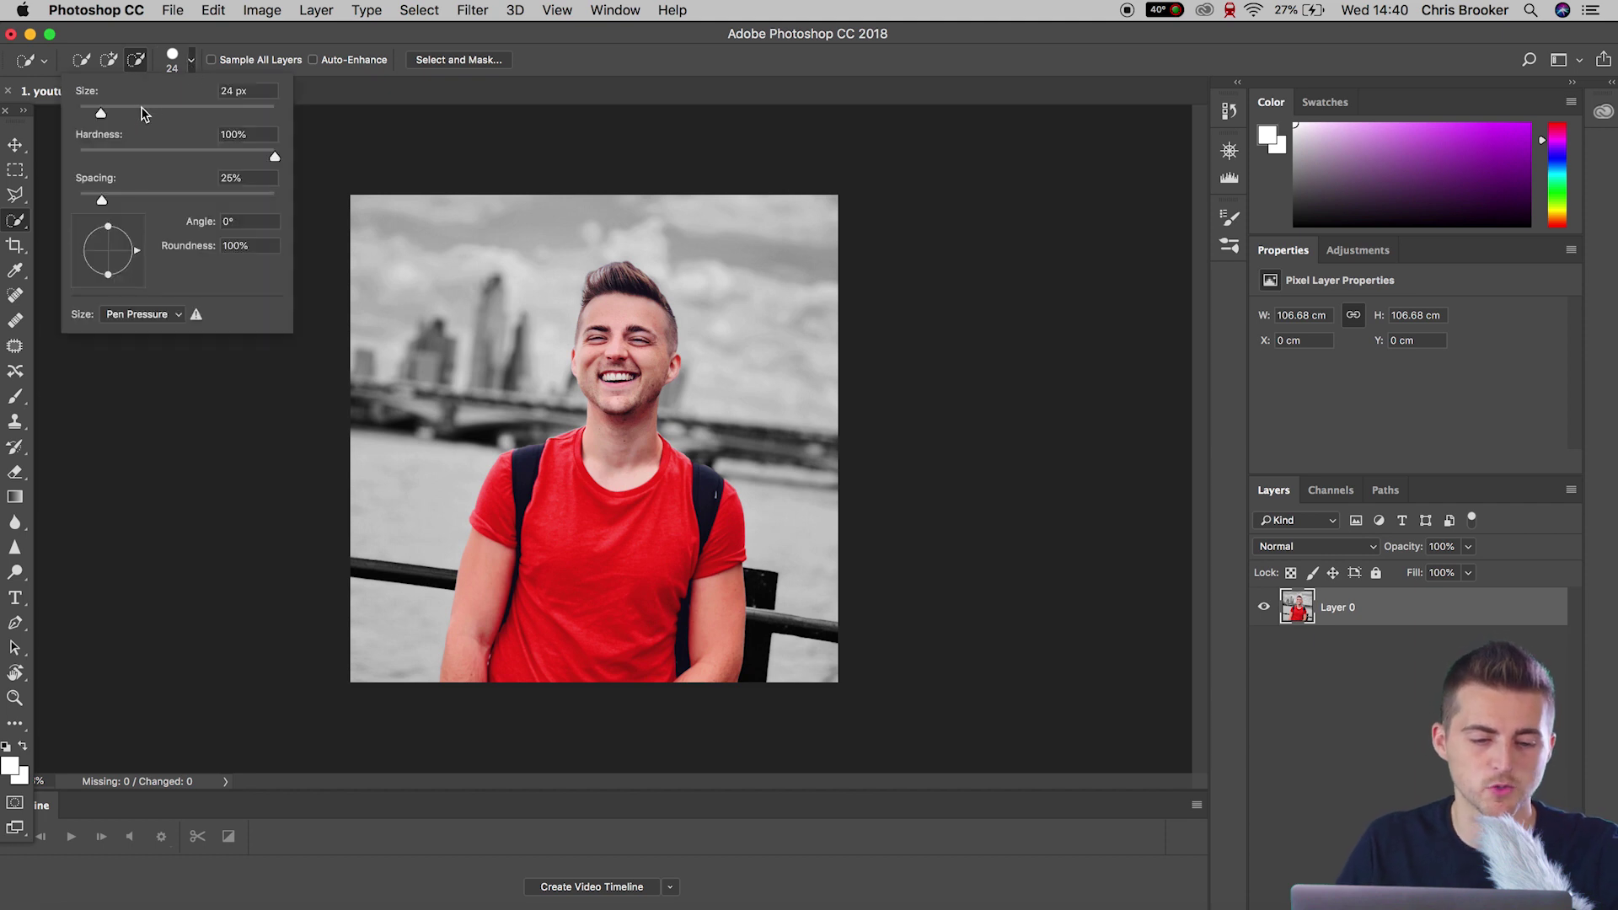
drag(143, 114, 171, 112)
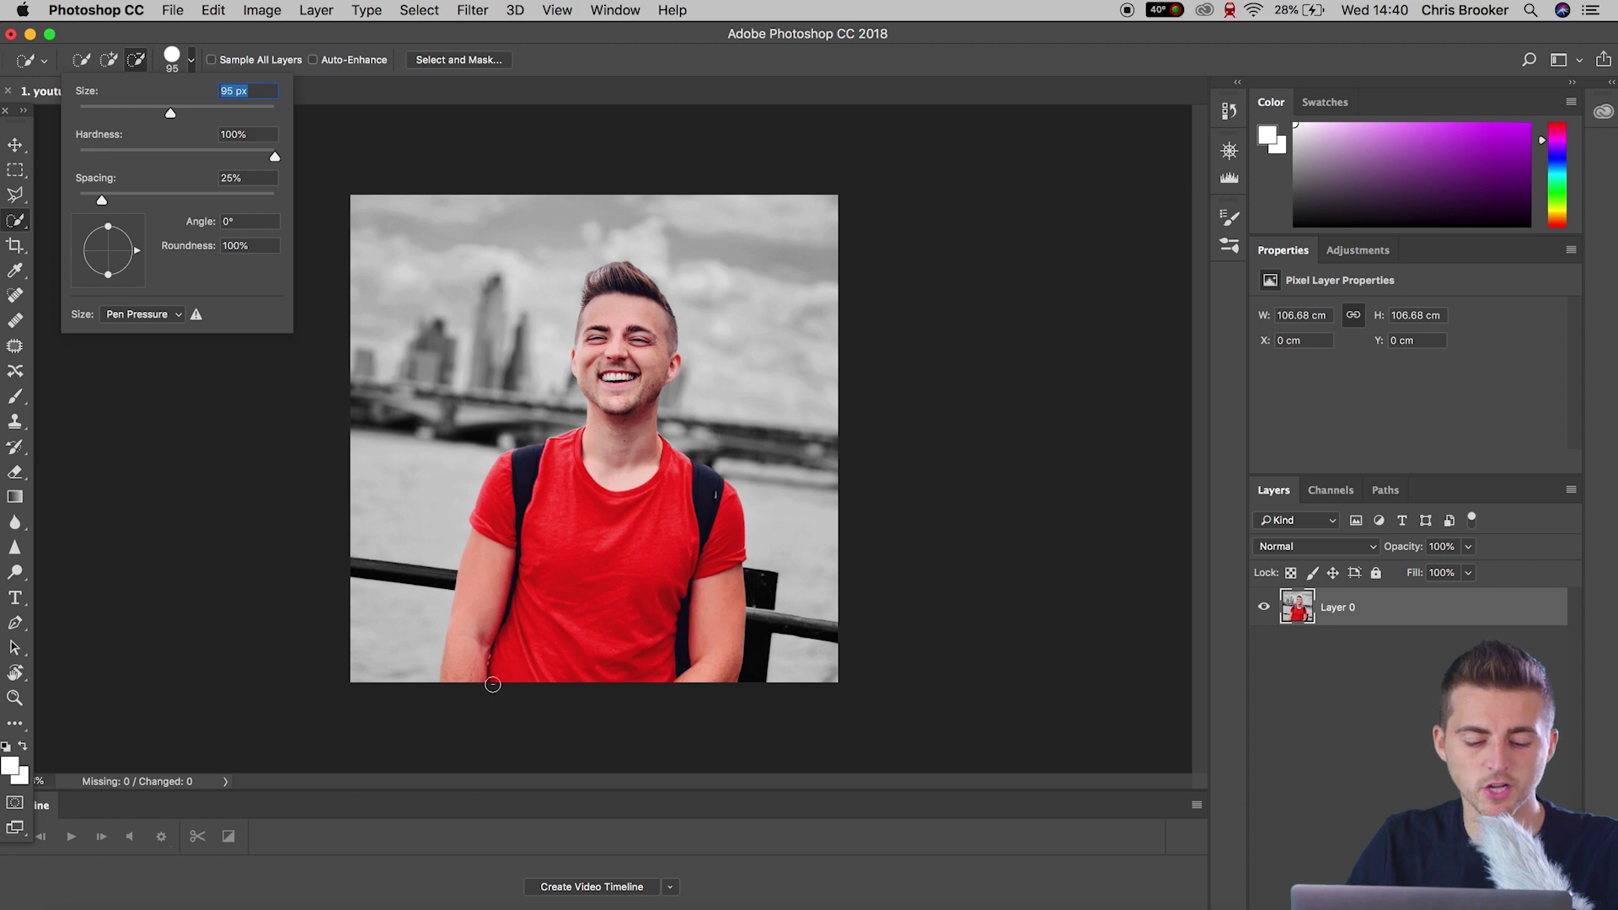
click(493, 684)
Step: Paint over the man from his left forearm across shoulder, chin and shirt to select him
drag(473, 686, 487, 636)
mouse_move(494, 537)
mouse_down()
mouse_move(504, 493)
mouse_move(619, 439)
mouse_up()
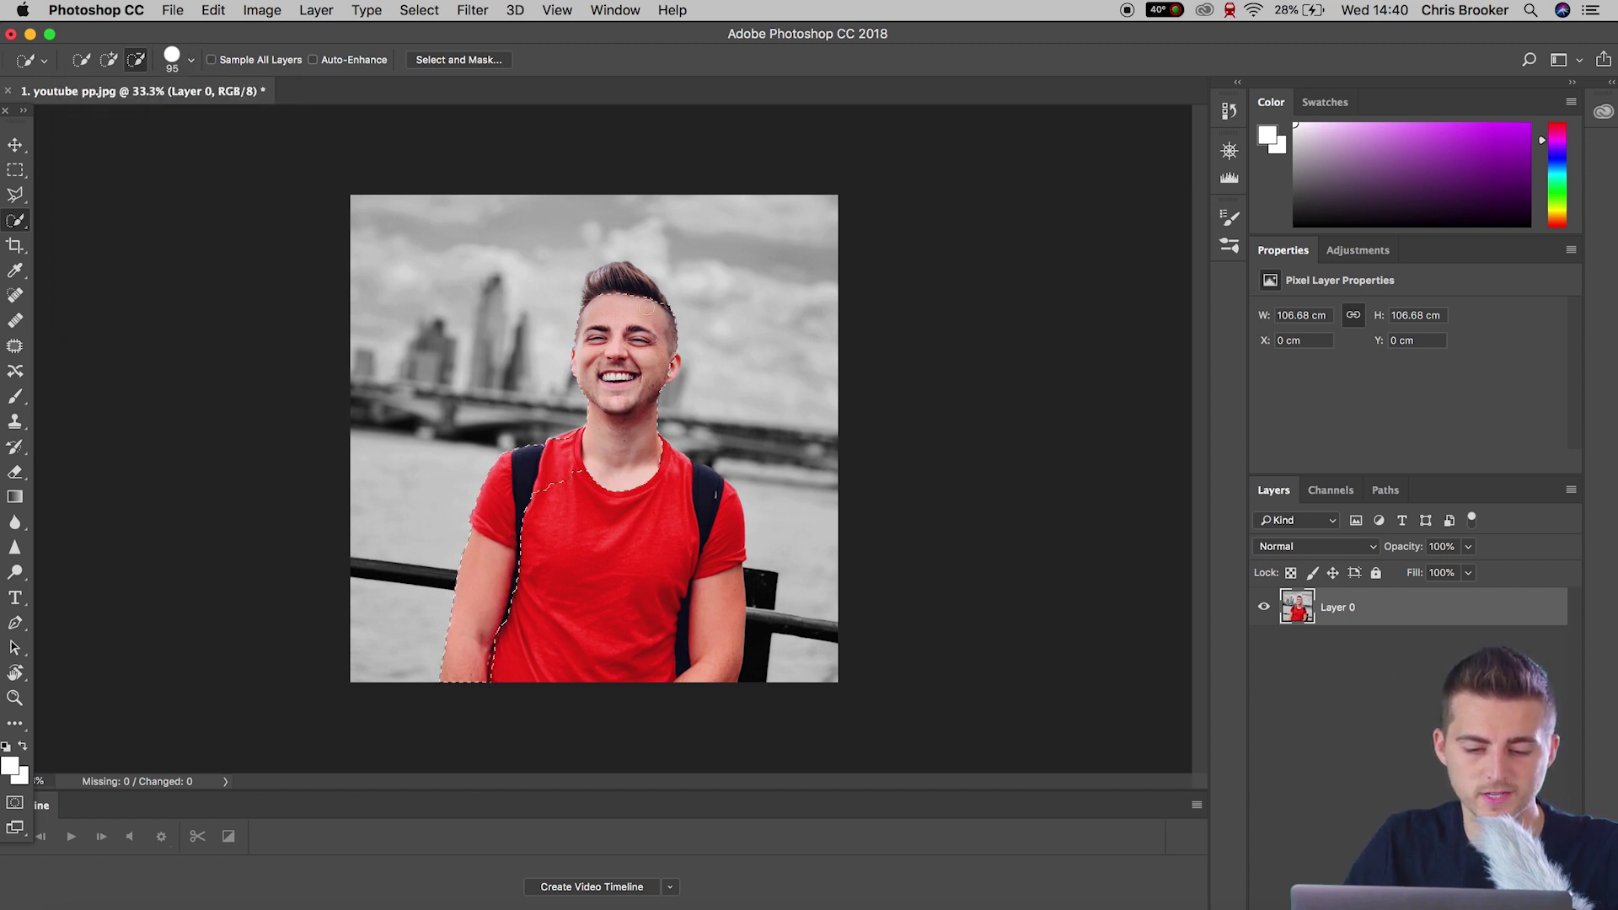
drag(654, 462, 699, 484)
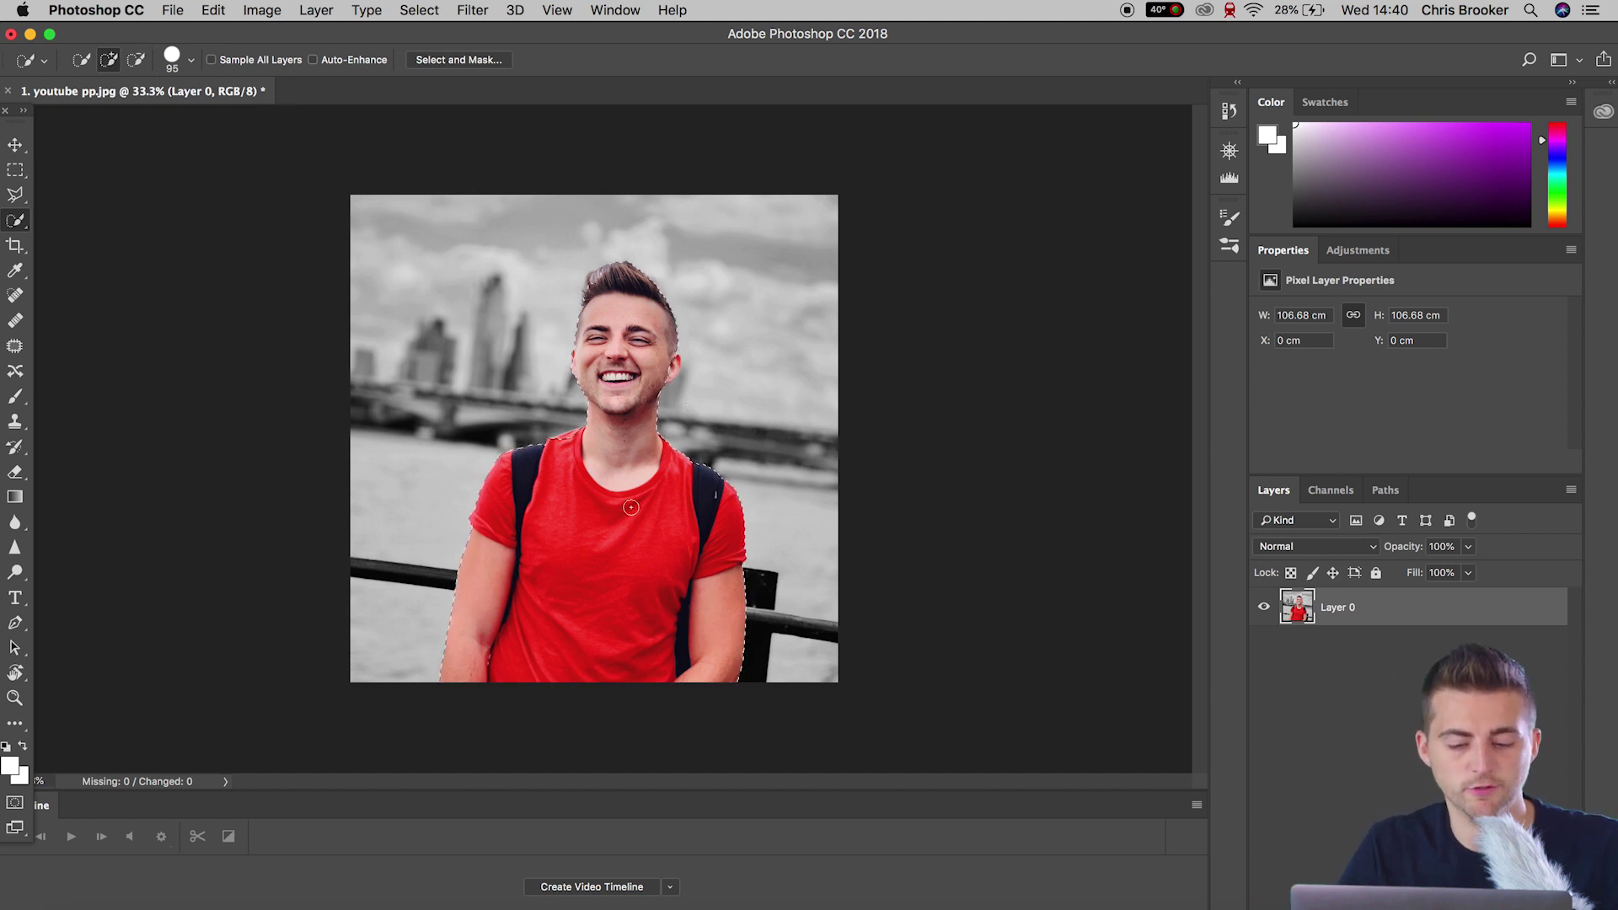
key(alt)
key(alt)
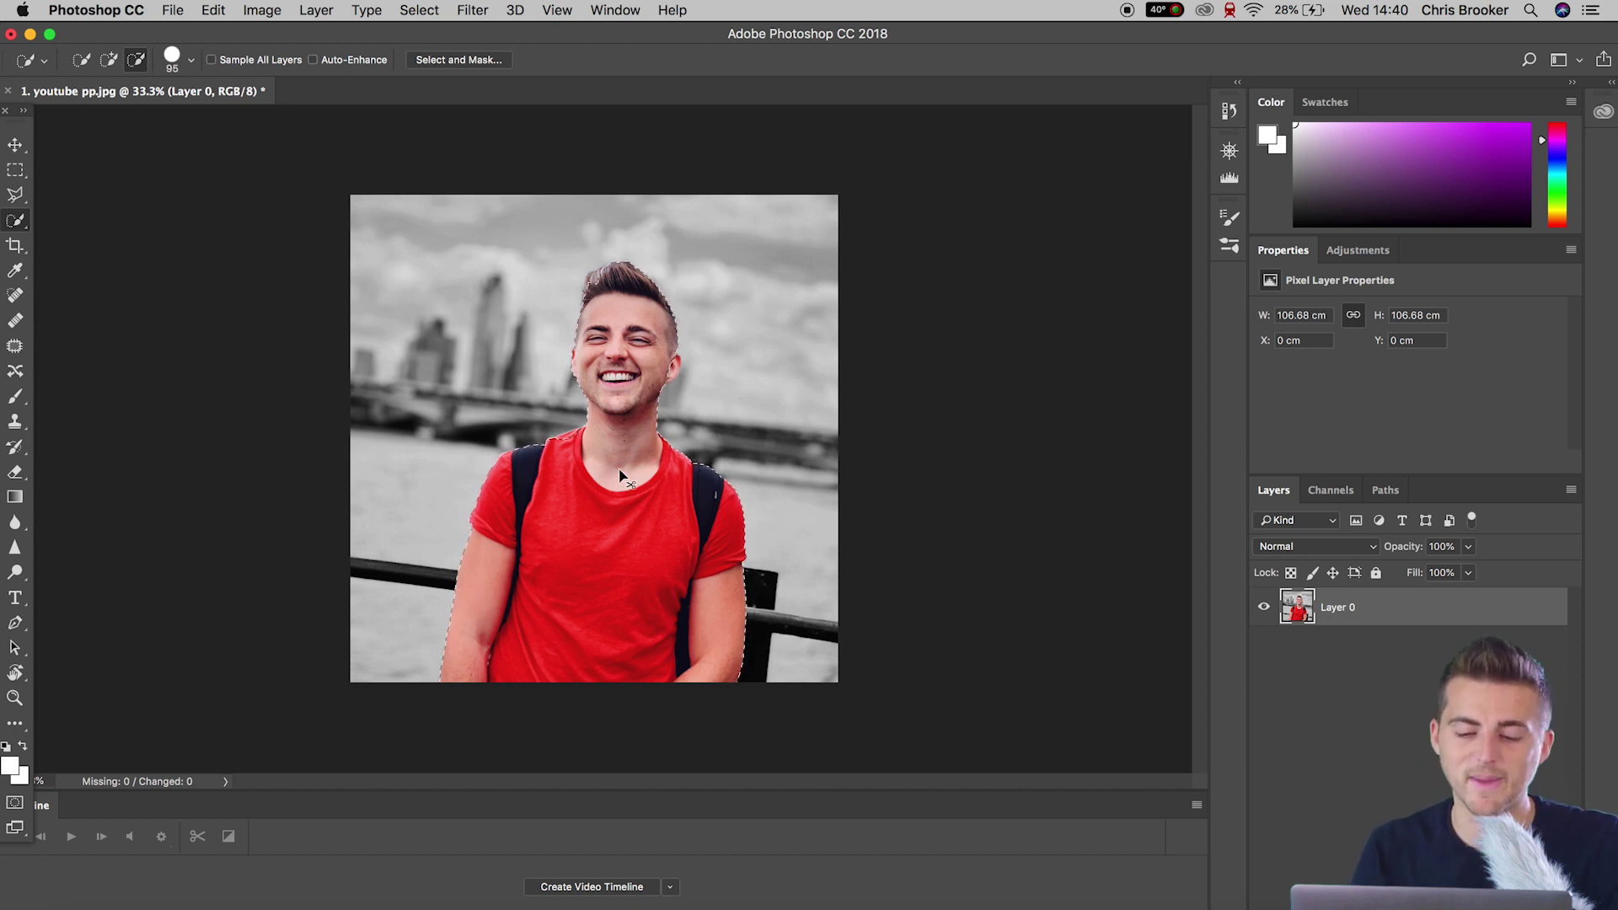
Step: Copy the selected man to new Layer 1, checking the cut-out zoomed in with Layer 0 briefly hidden
key(super+c)
key(super+v)
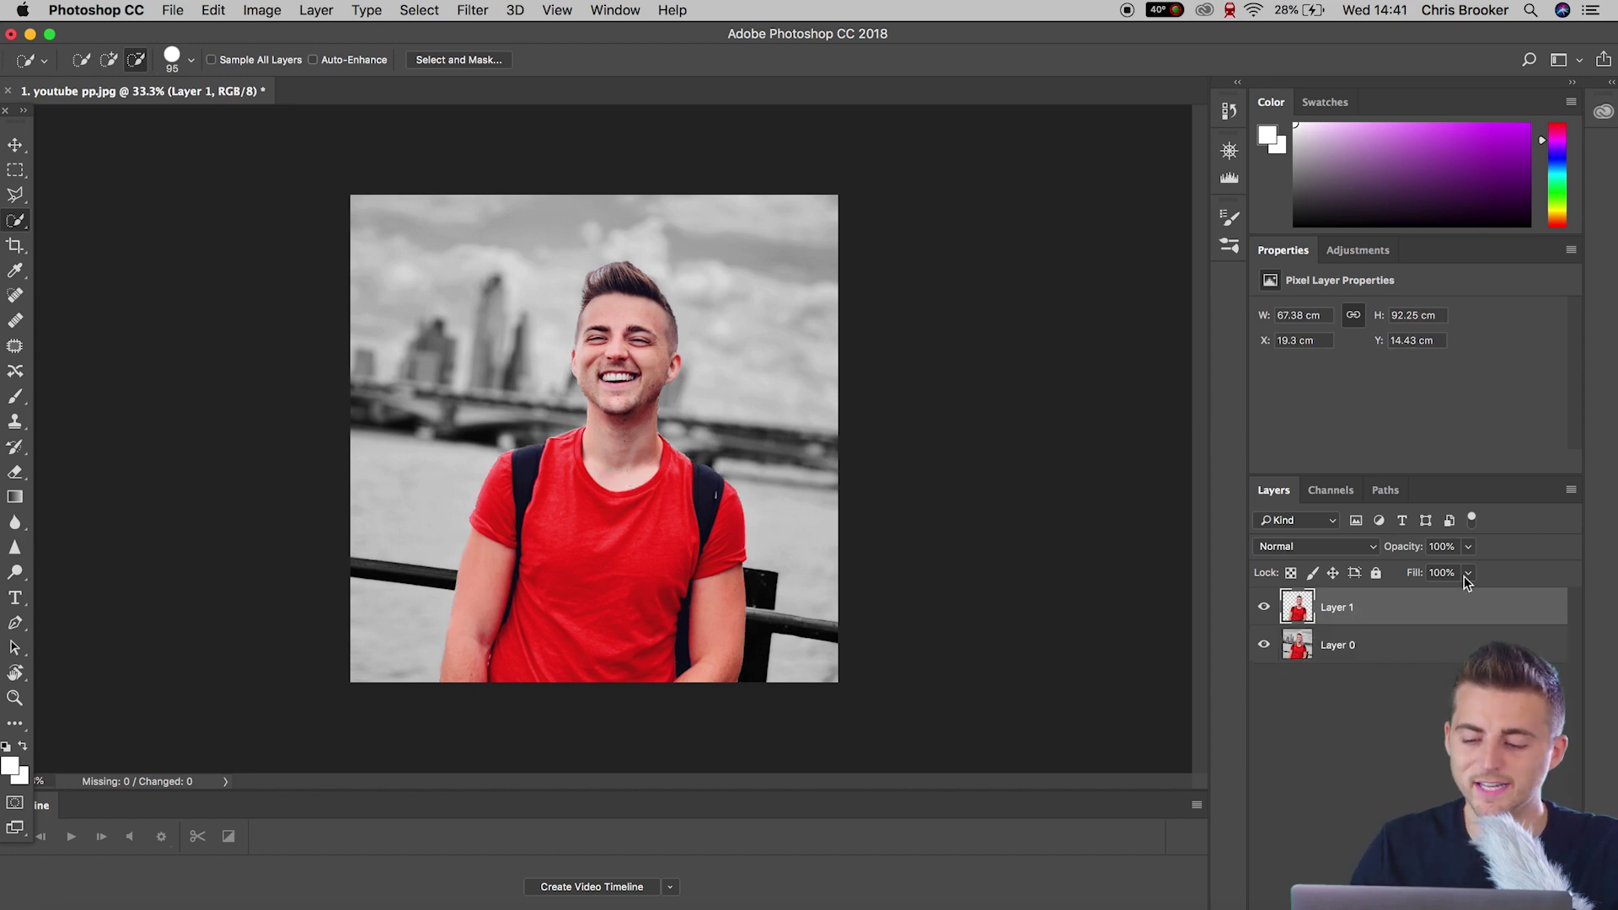
click(1266, 646)
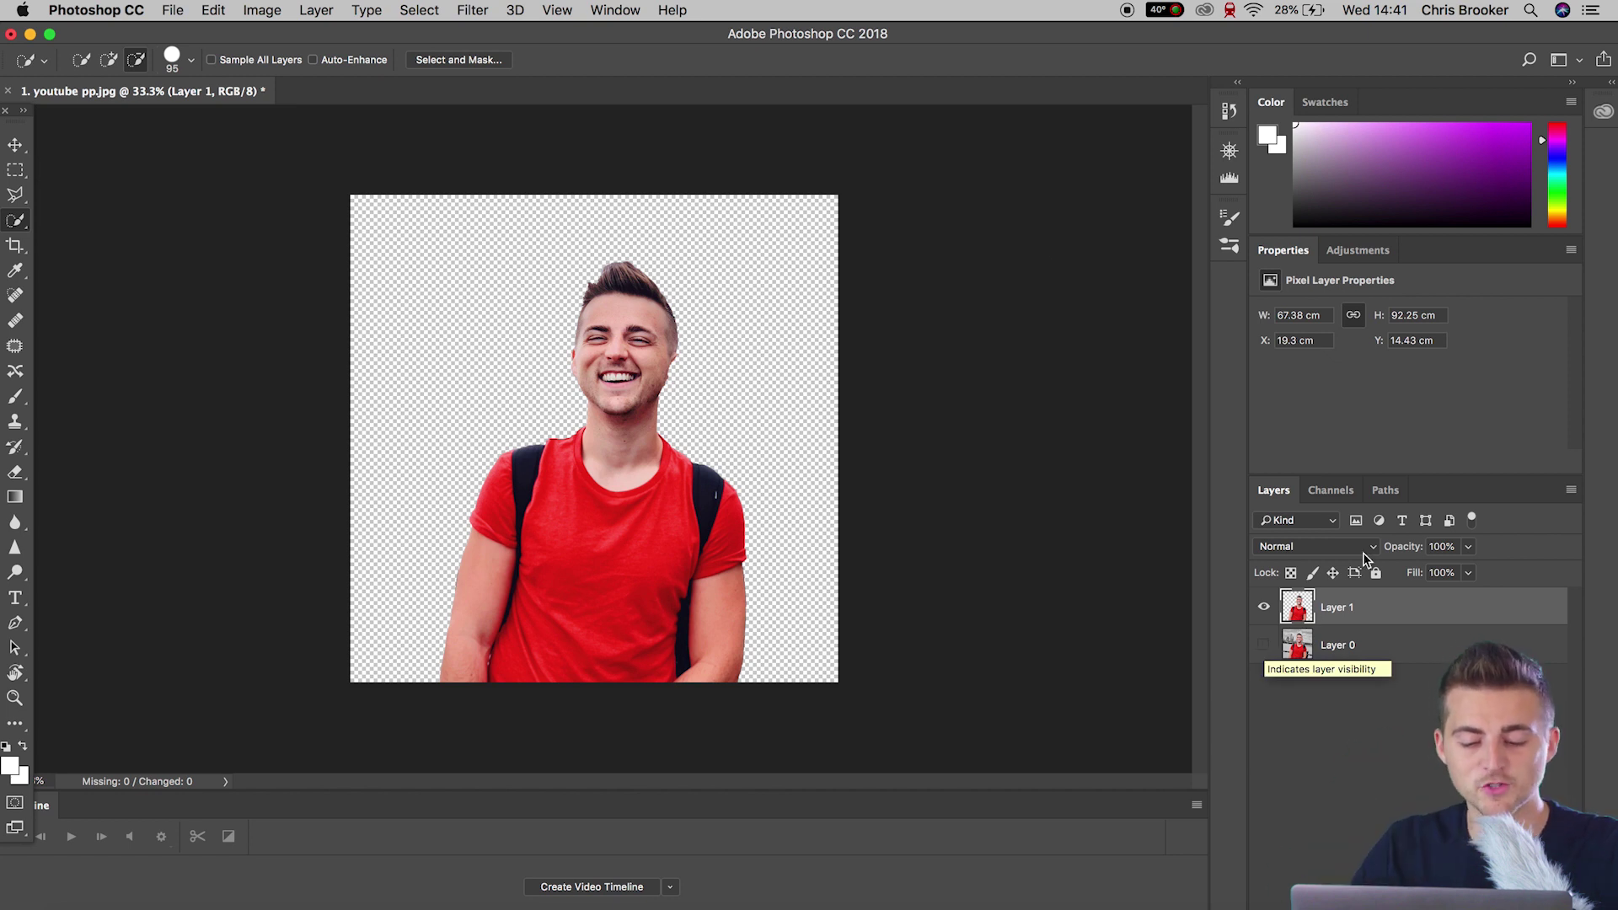
scroll(697, 357, up, 5)
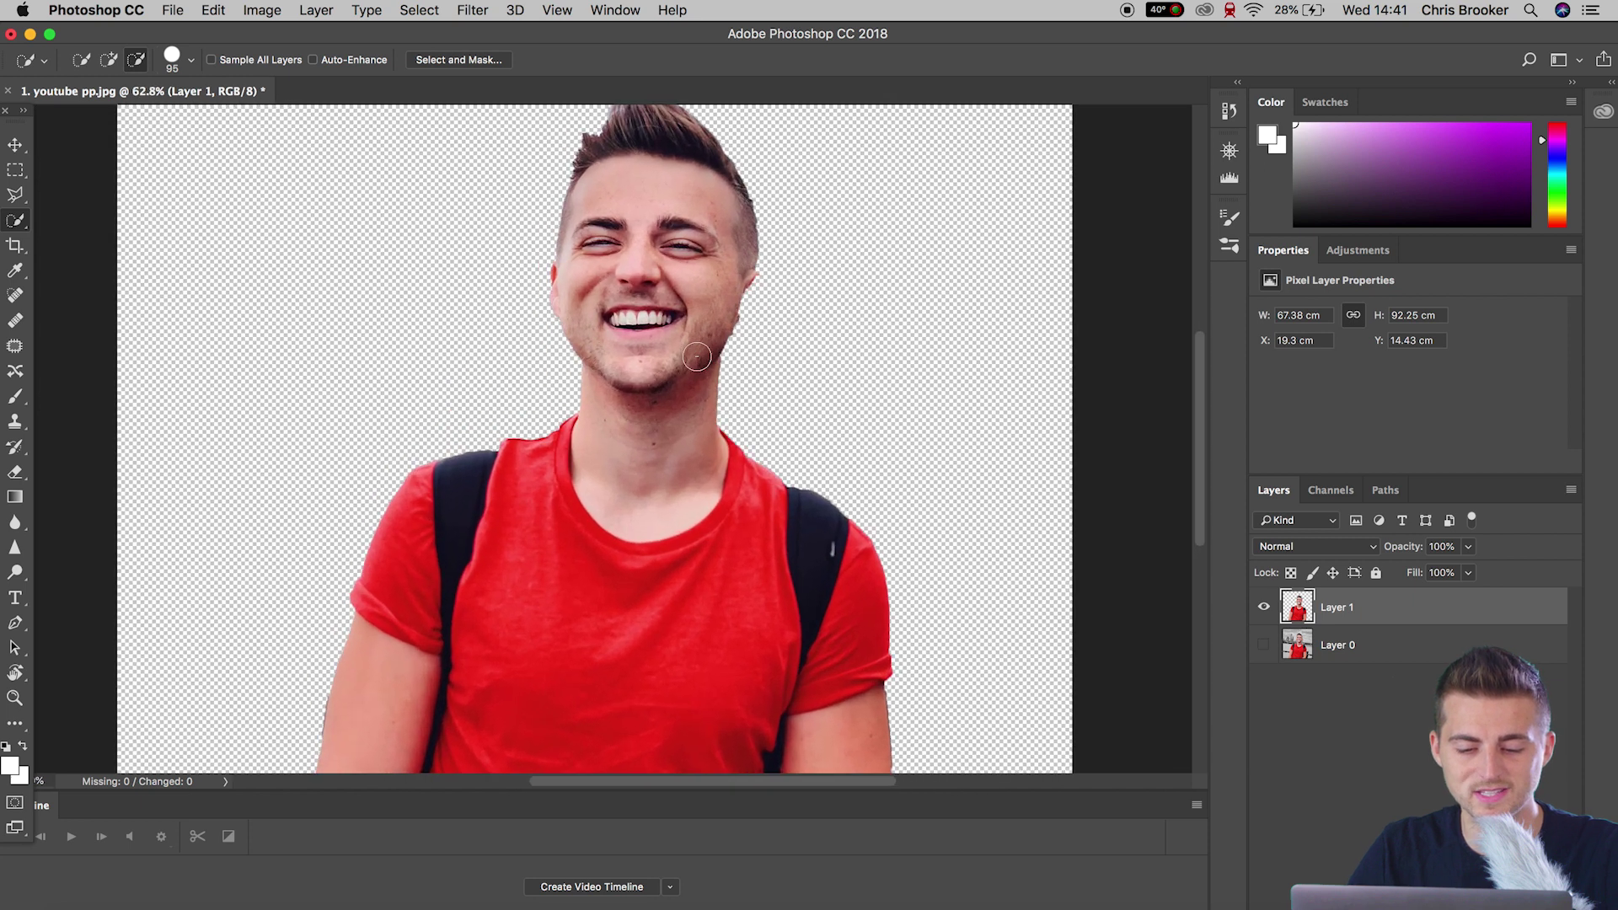
scroll(697, 357, up, 4)
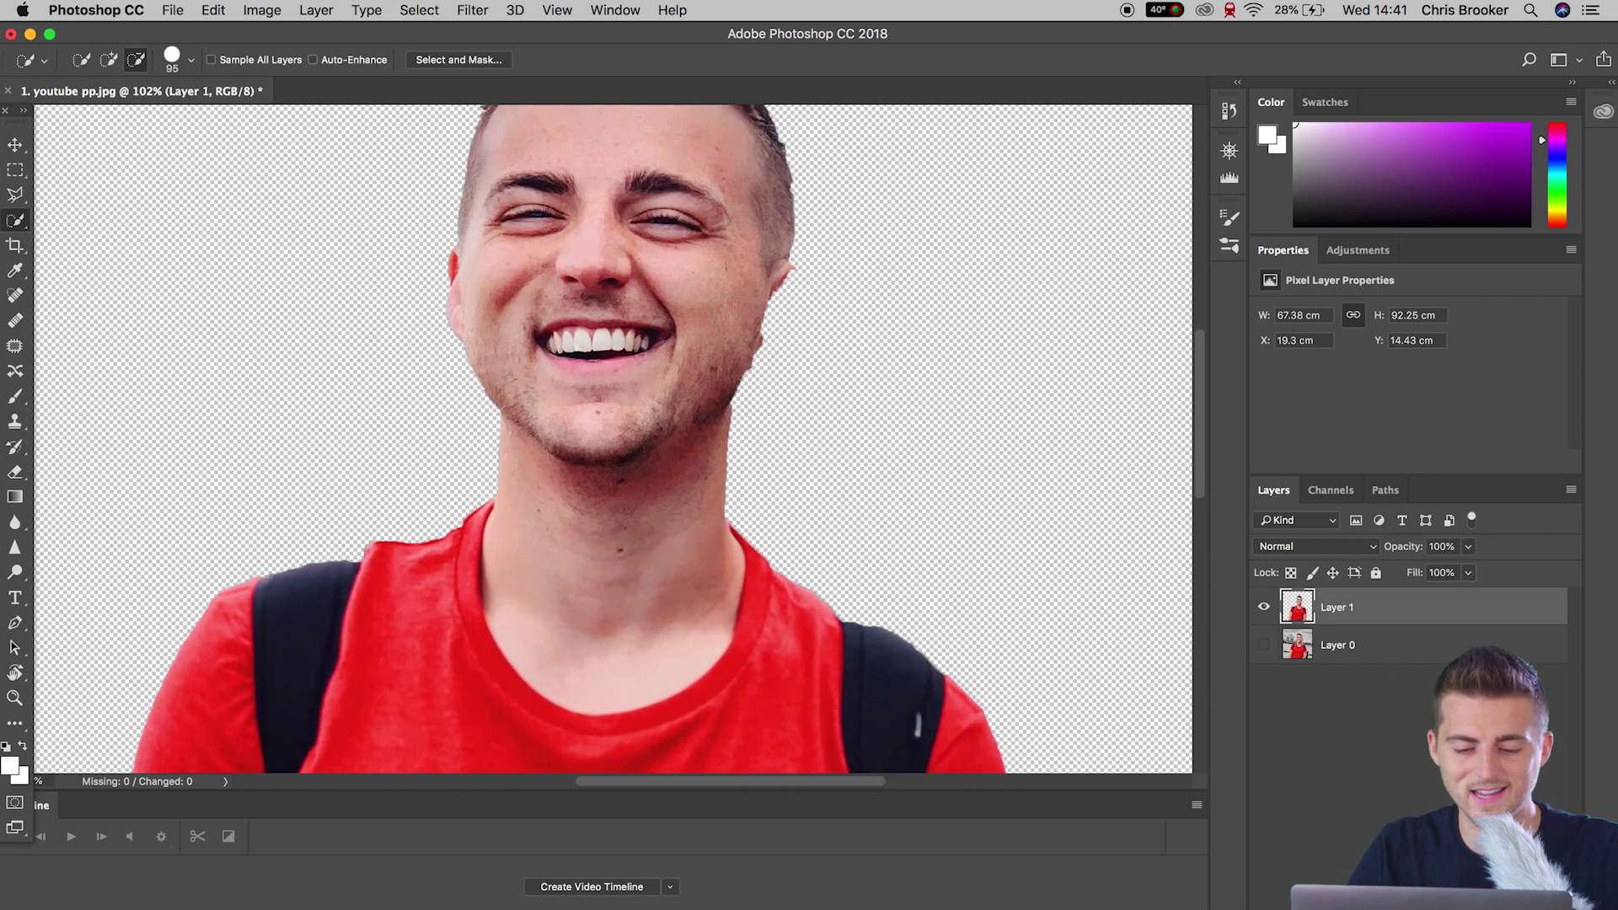
scroll(983, 253, up, 2)
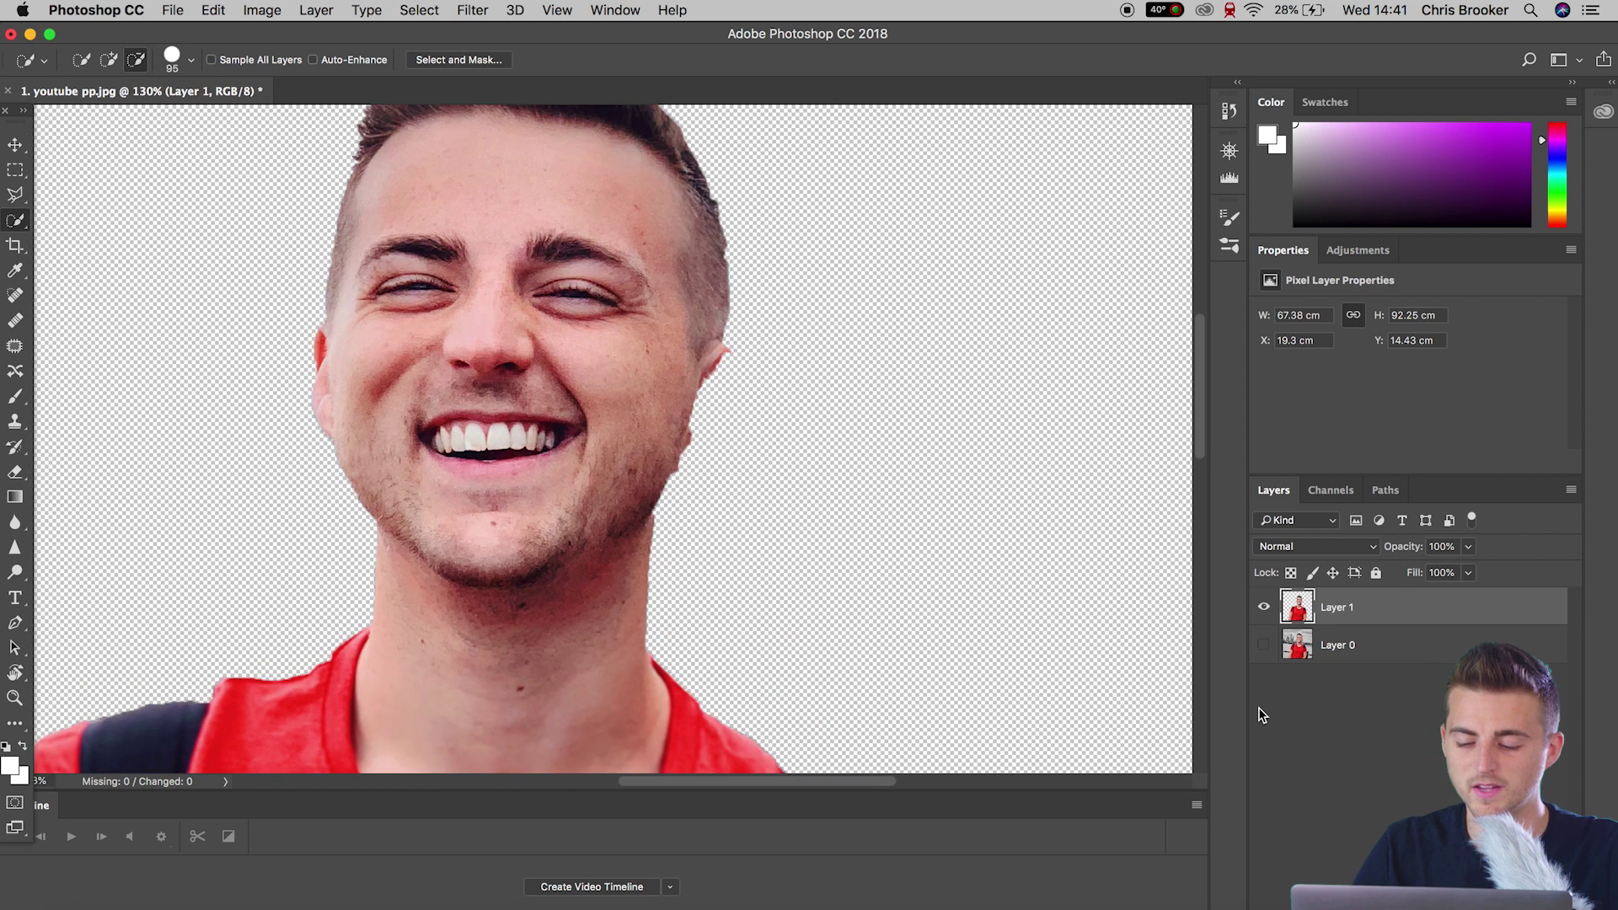
click(1264, 645)
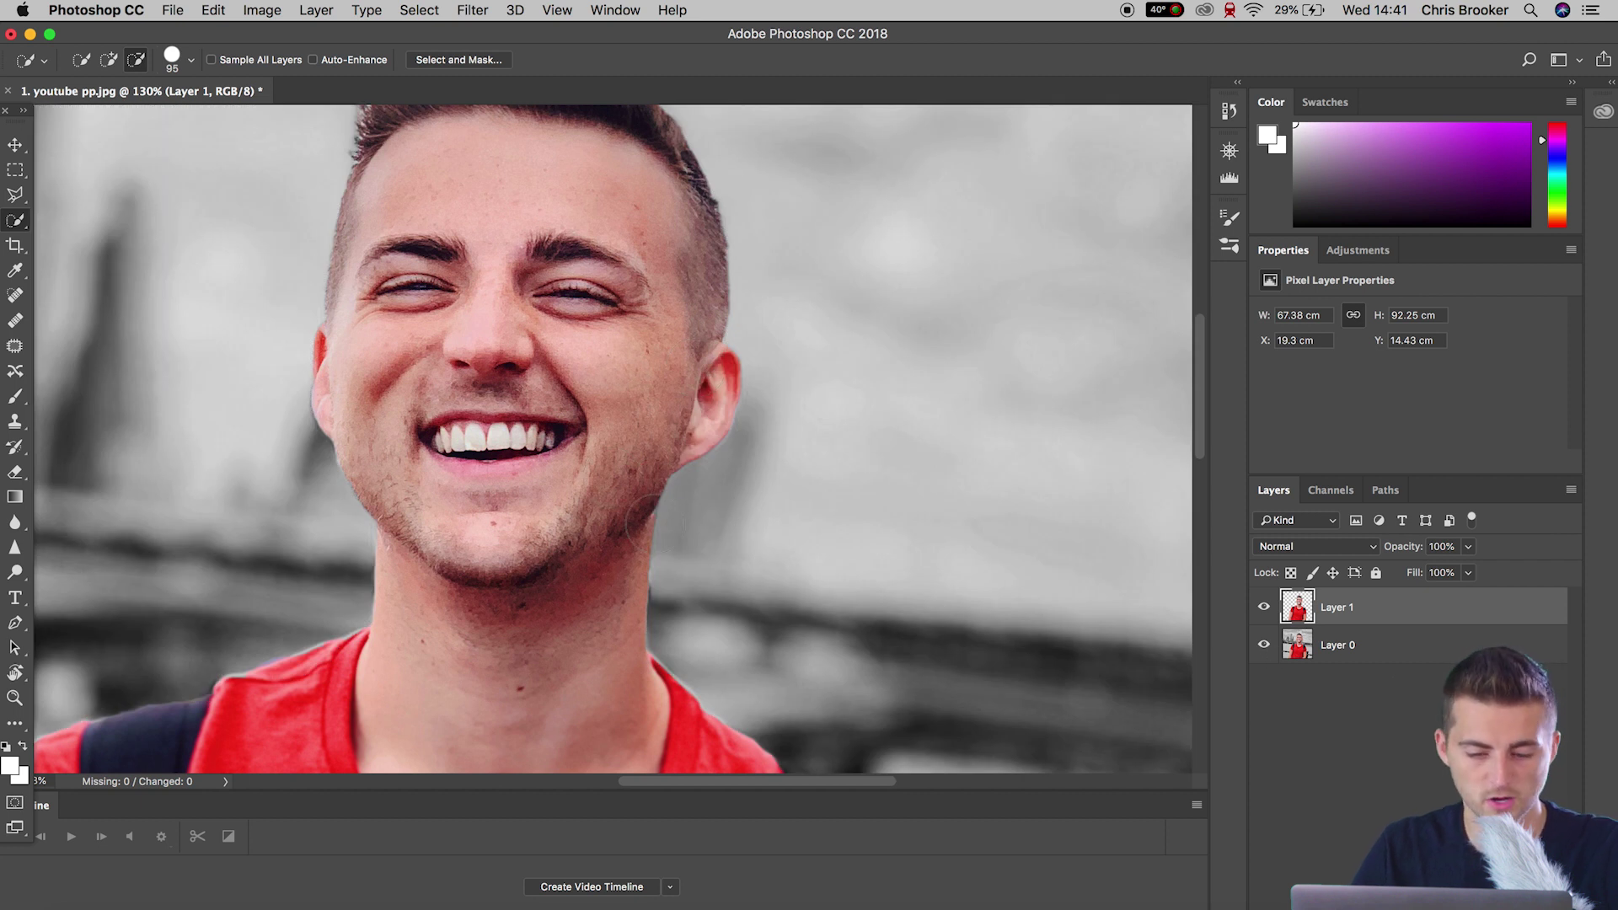
Step: On Layer 0, quick-select the missing right cheek and ear and copy them to Layer 2
click(1354, 646)
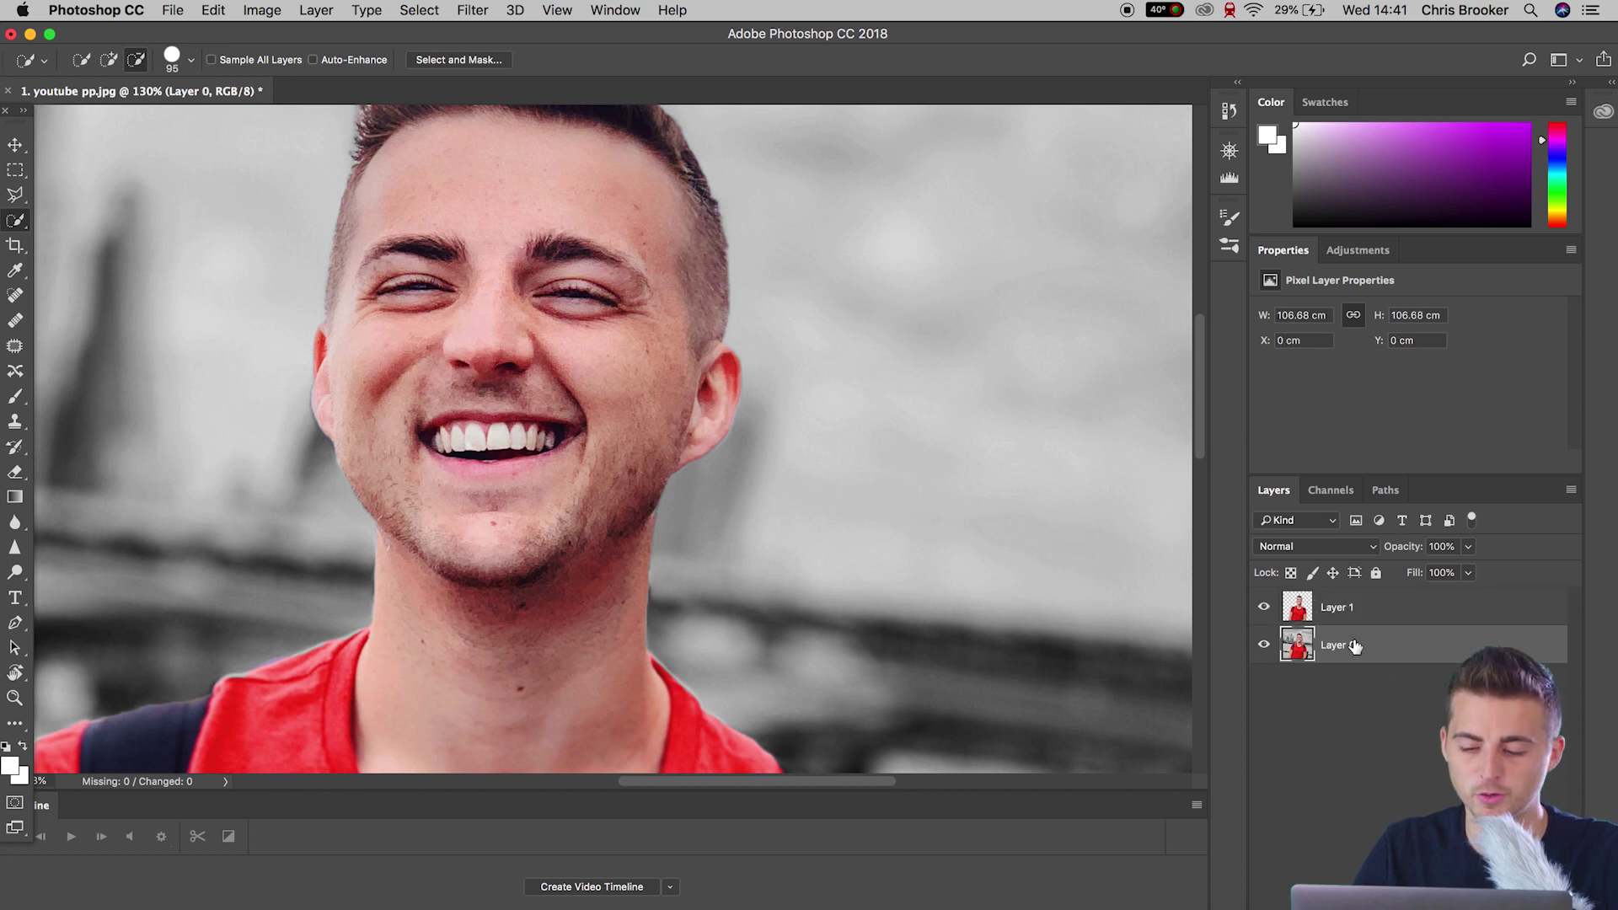
click(674, 426)
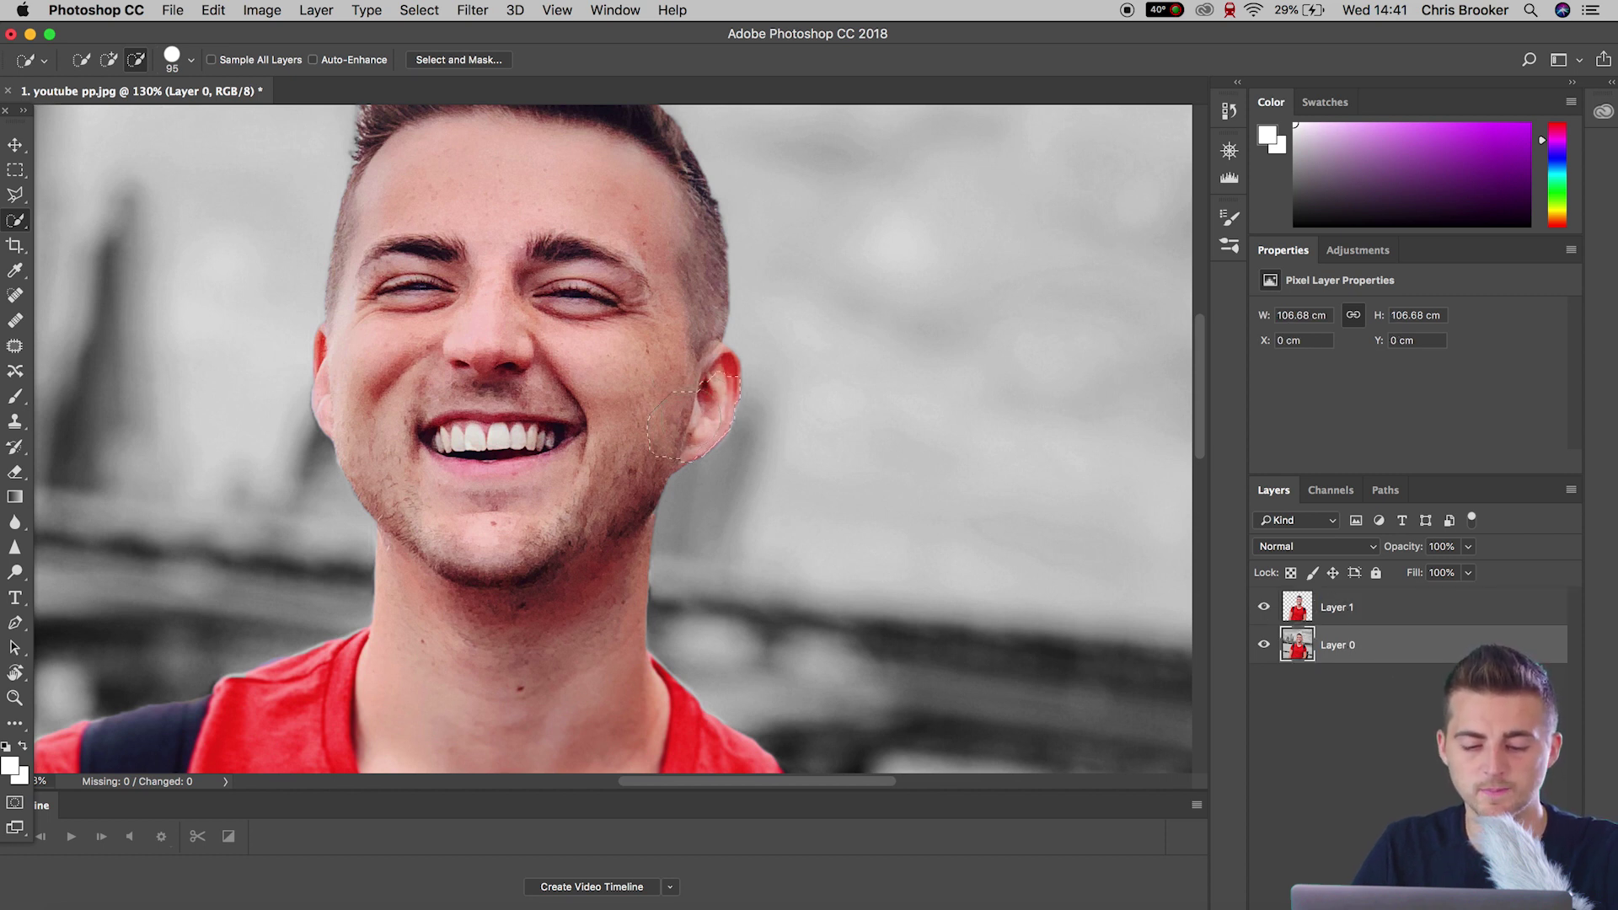
mouse_move(674, 426)
mouse_down()
mouse_move(607, 472)
mouse_move(581, 380)
mouse_move(641, 325)
mouse_move(670, 363)
mouse_up()
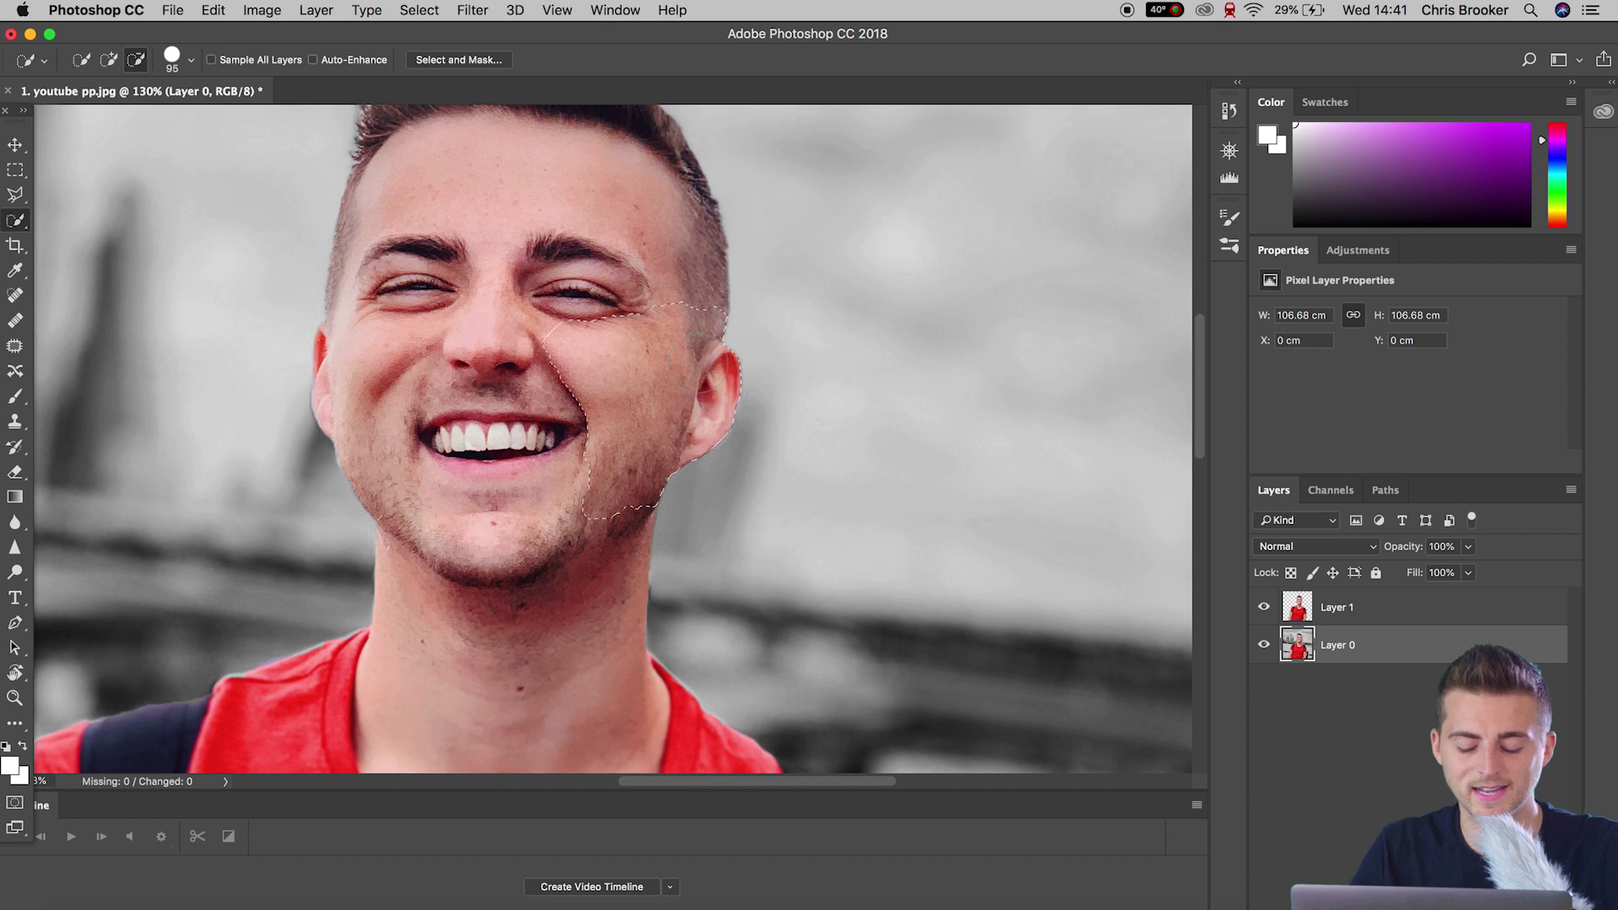
key(super+c)
key(super+v)
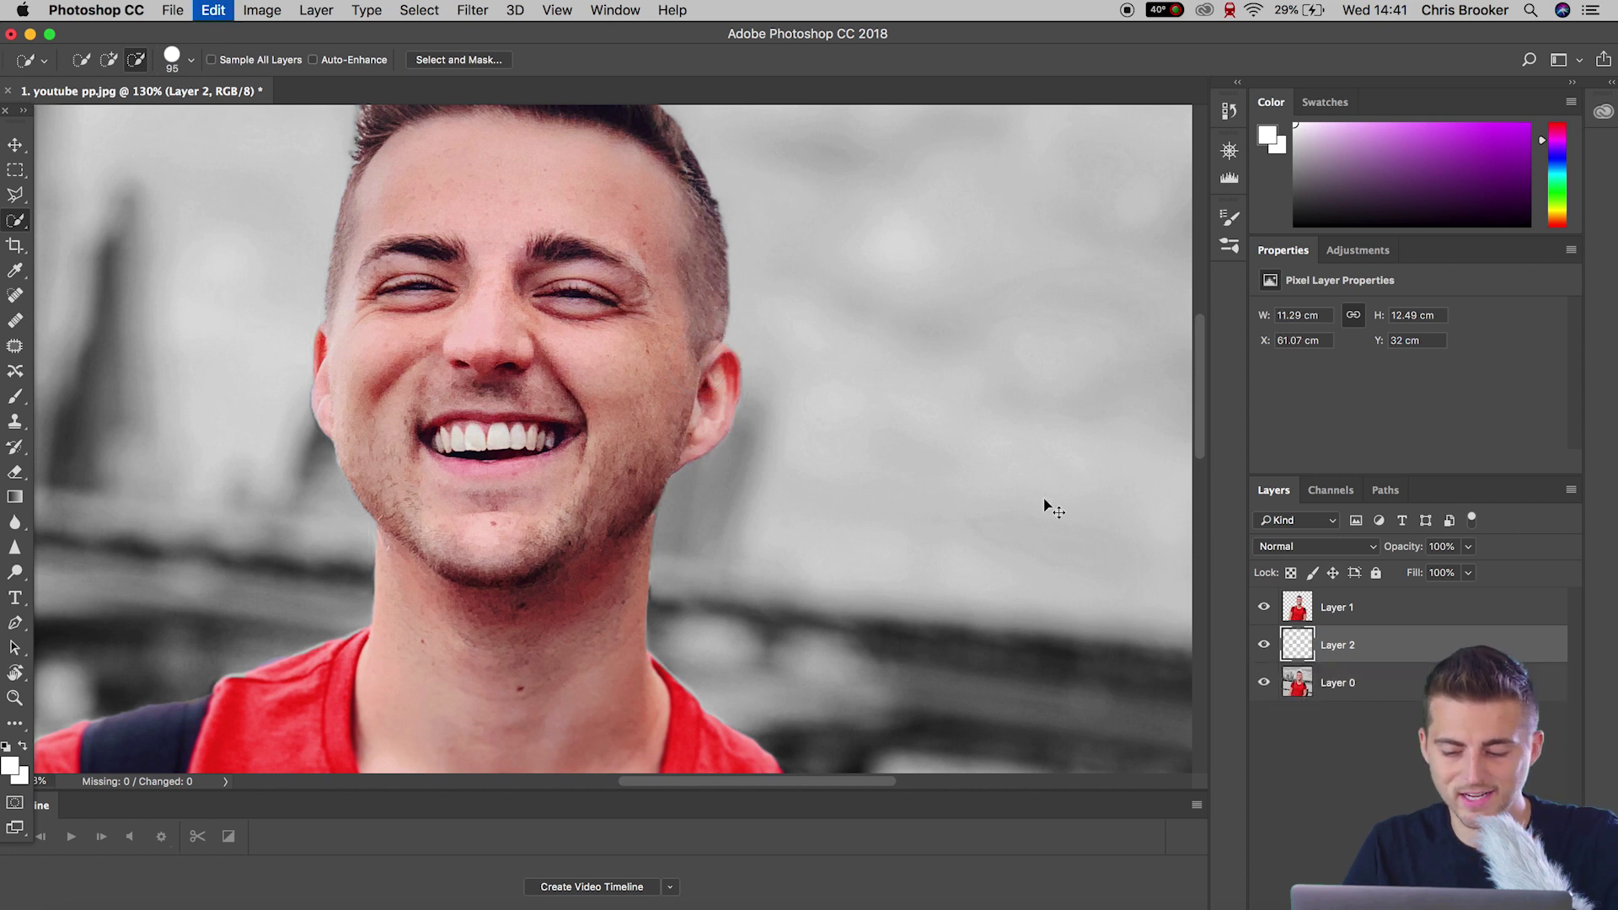
Step: Hide Layer 0 so the man and cheek sit on transparency, then select Layers 1 and 2 together
click(1264, 607)
click(1263, 682)
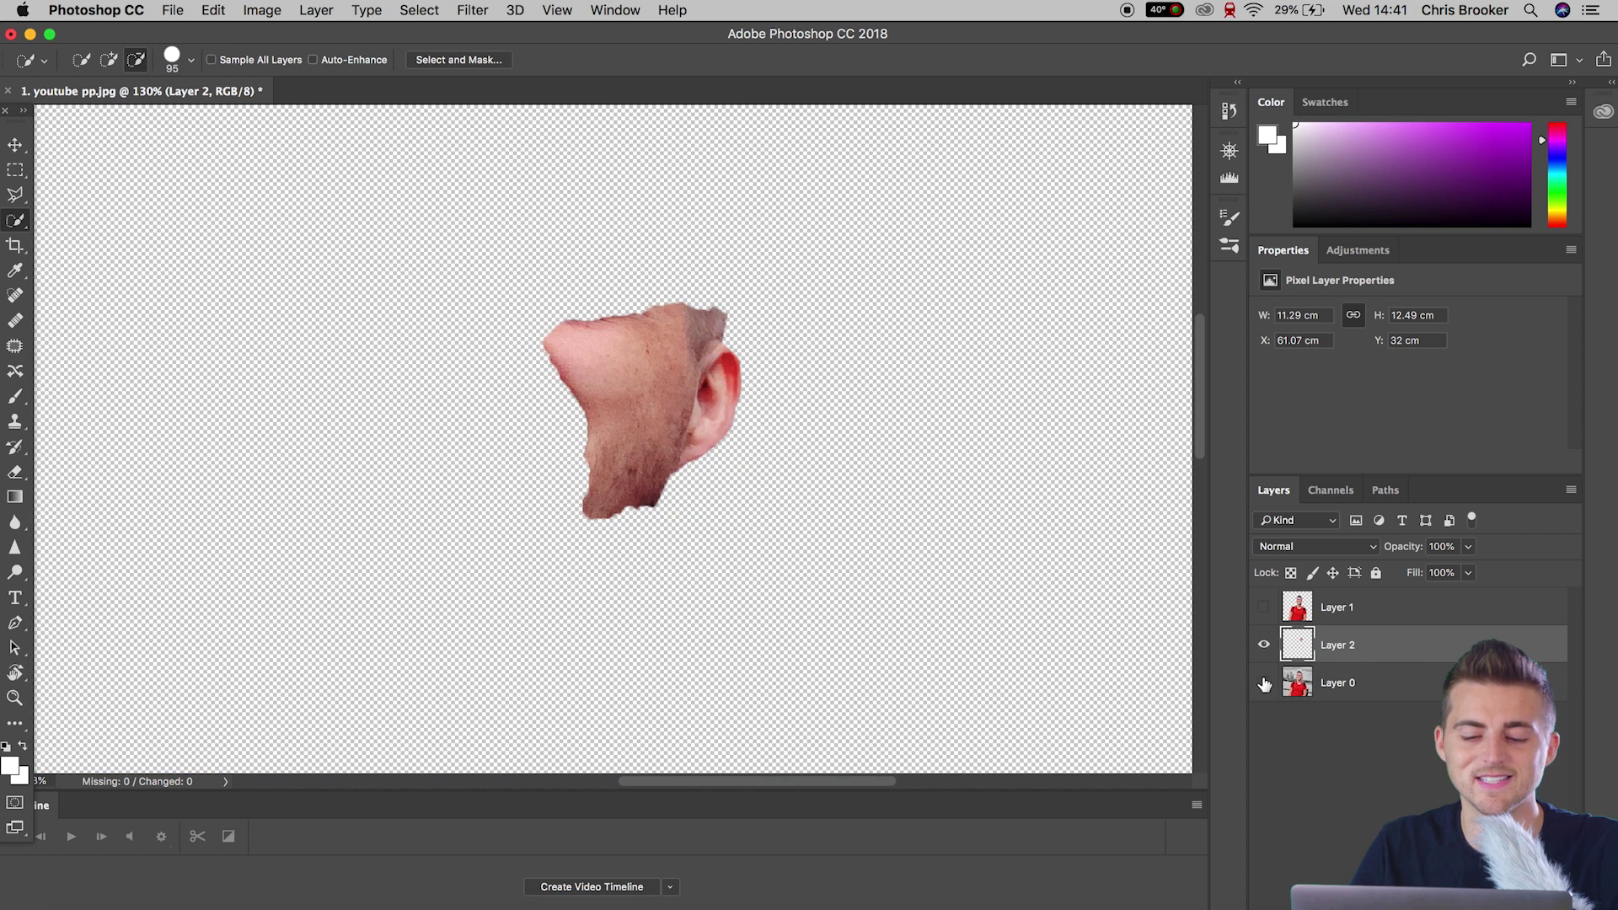
click(1263, 607)
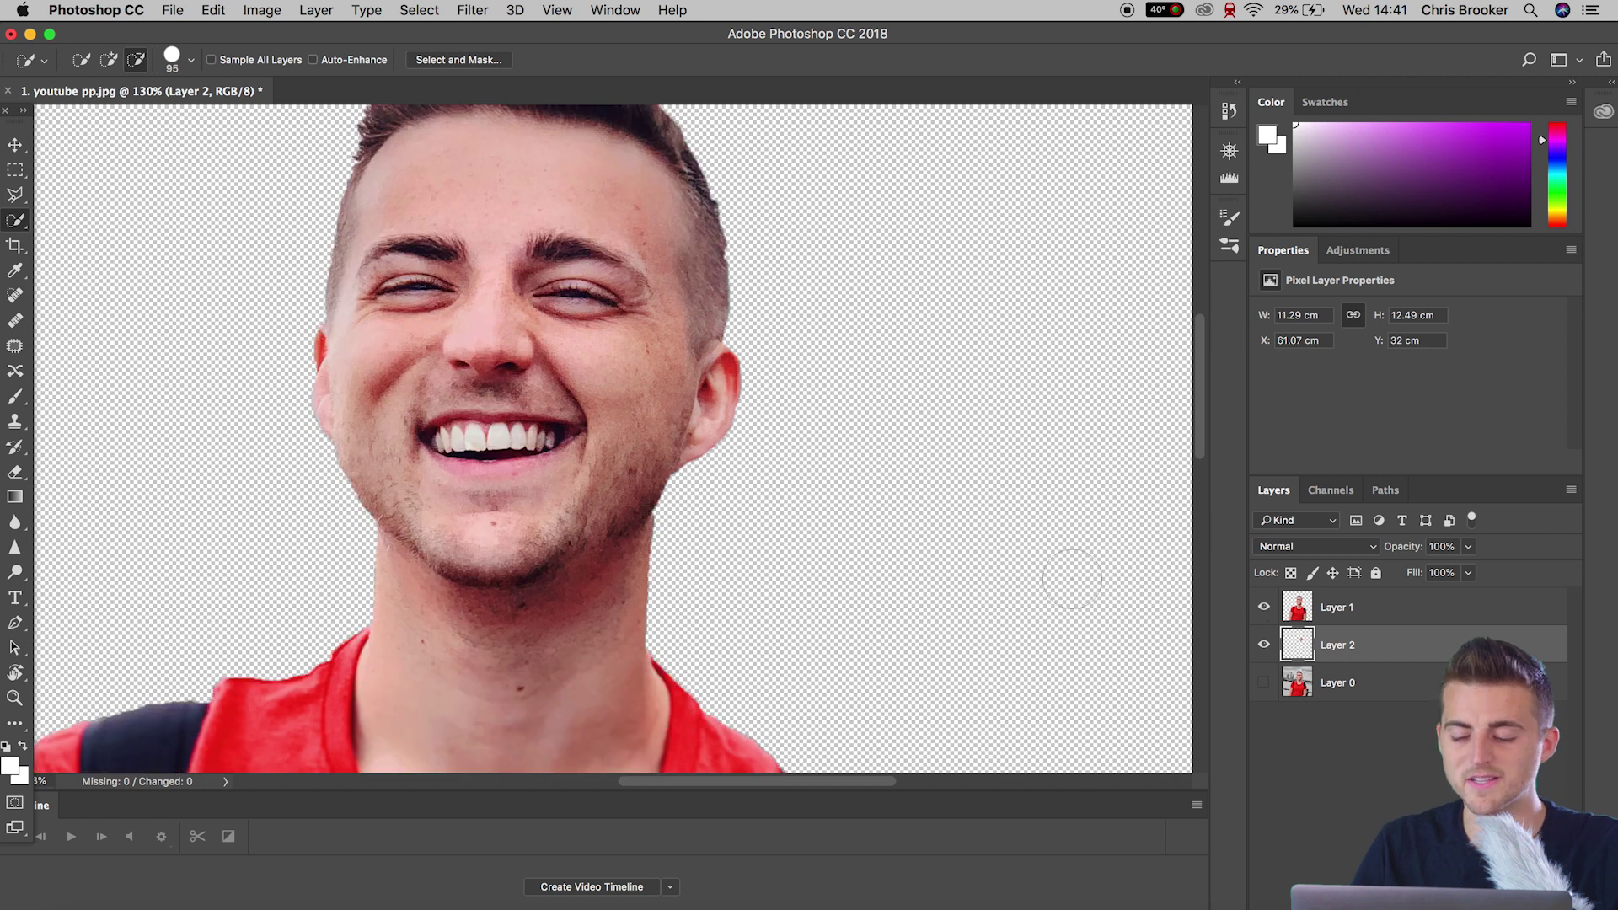
scroll(763, 504, down, 6)
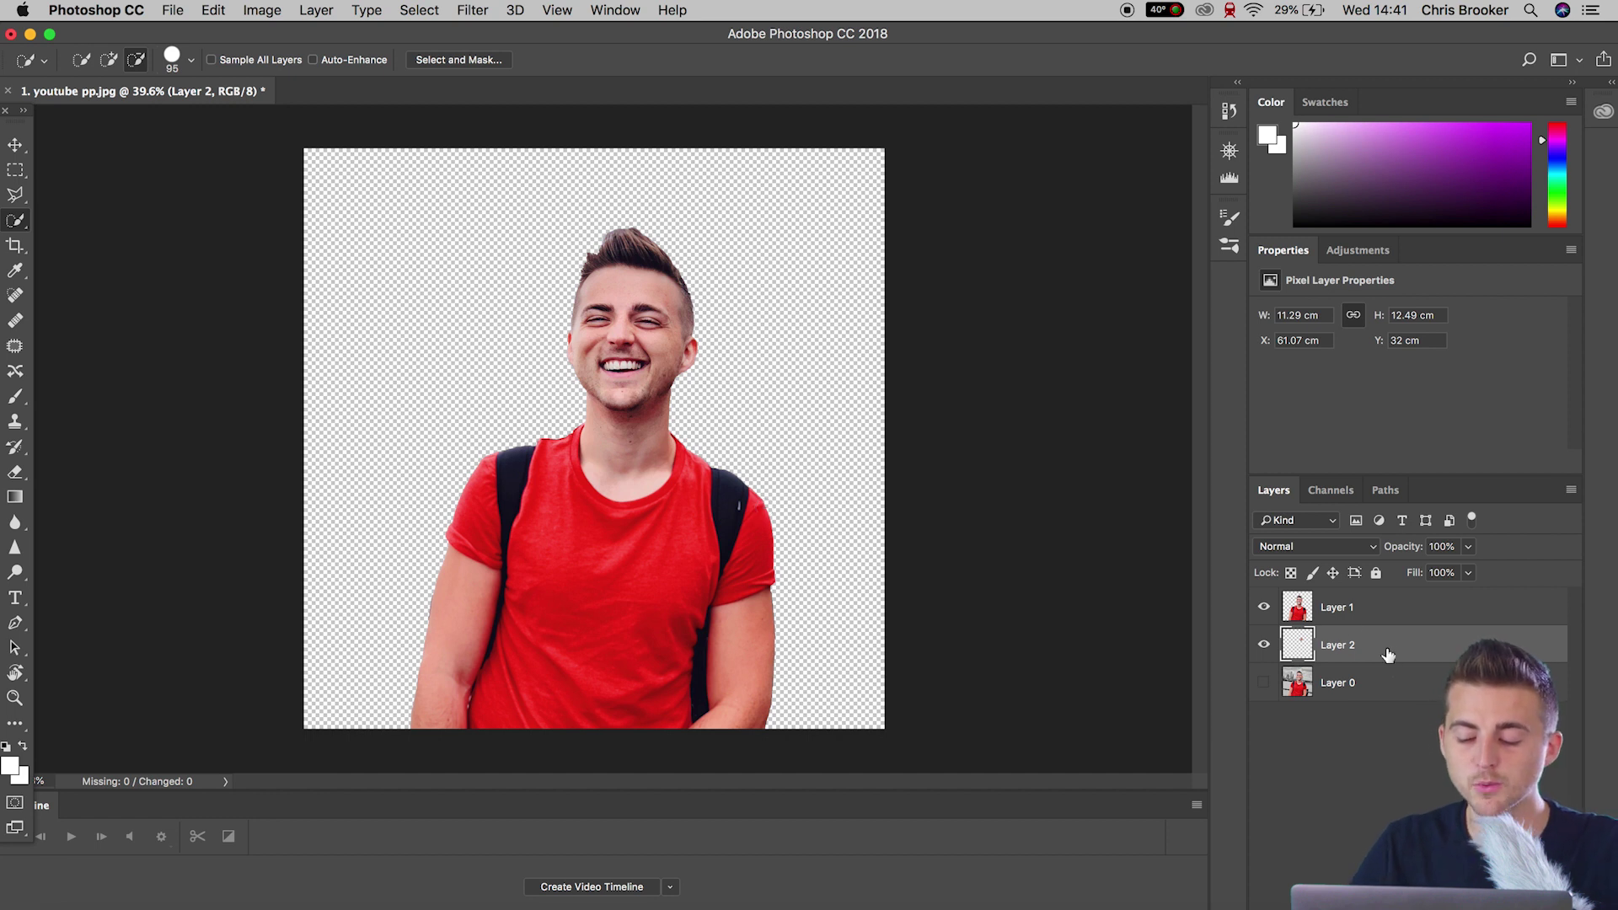
shift+click(1347, 612)
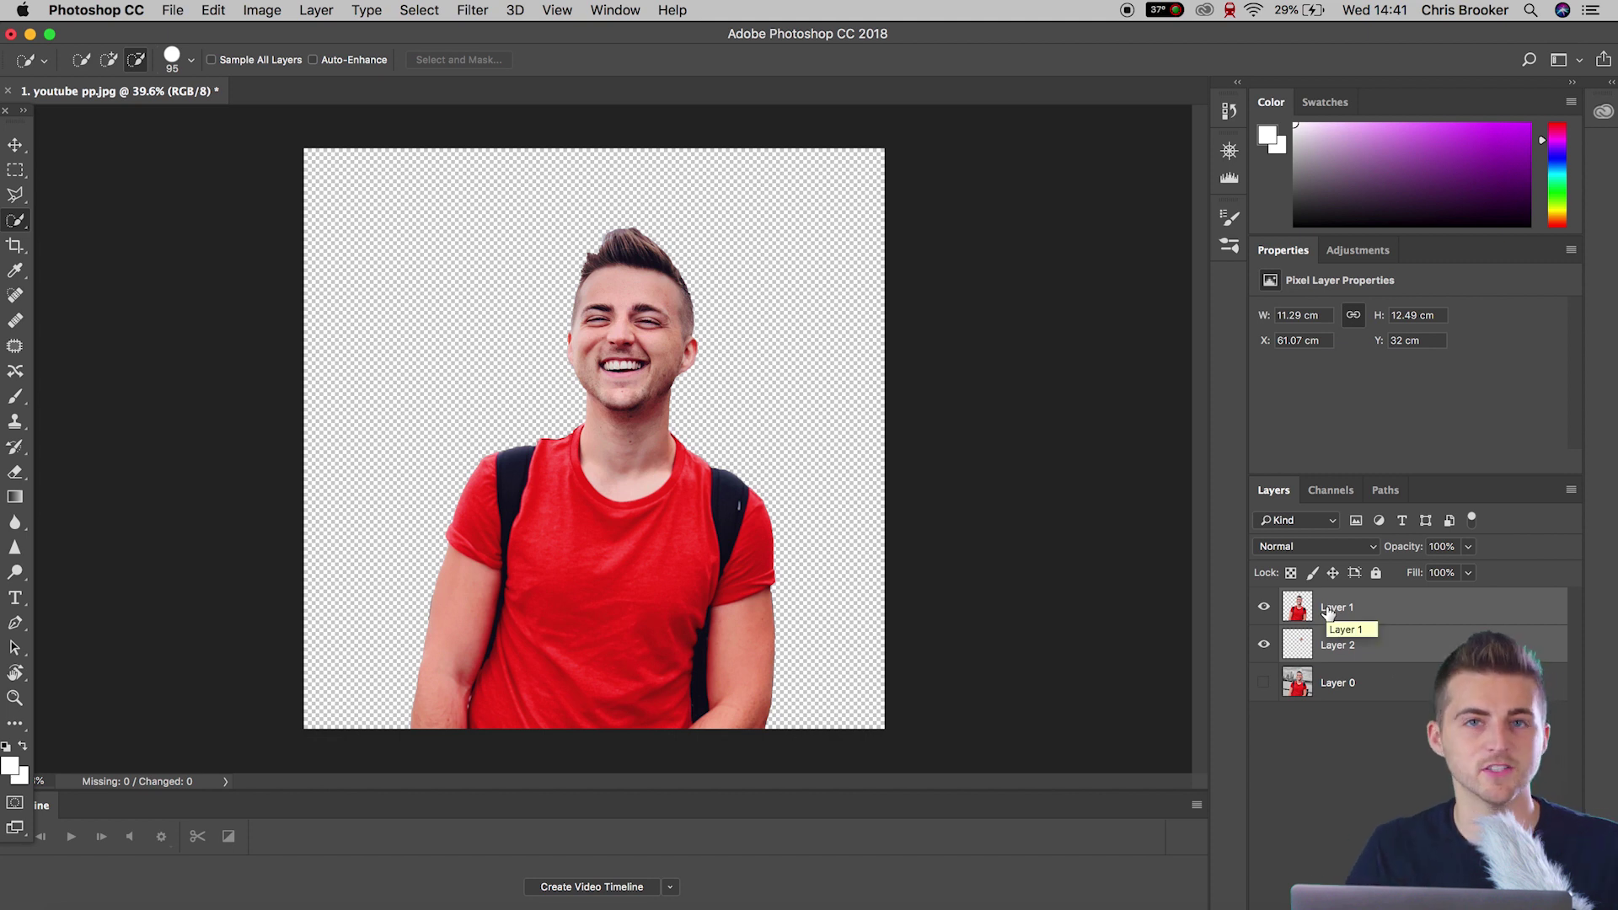
Step: Convert Layer 1 and the cheek fragment into a single embedded smart object named Layer 1
right_click(1328, 608)
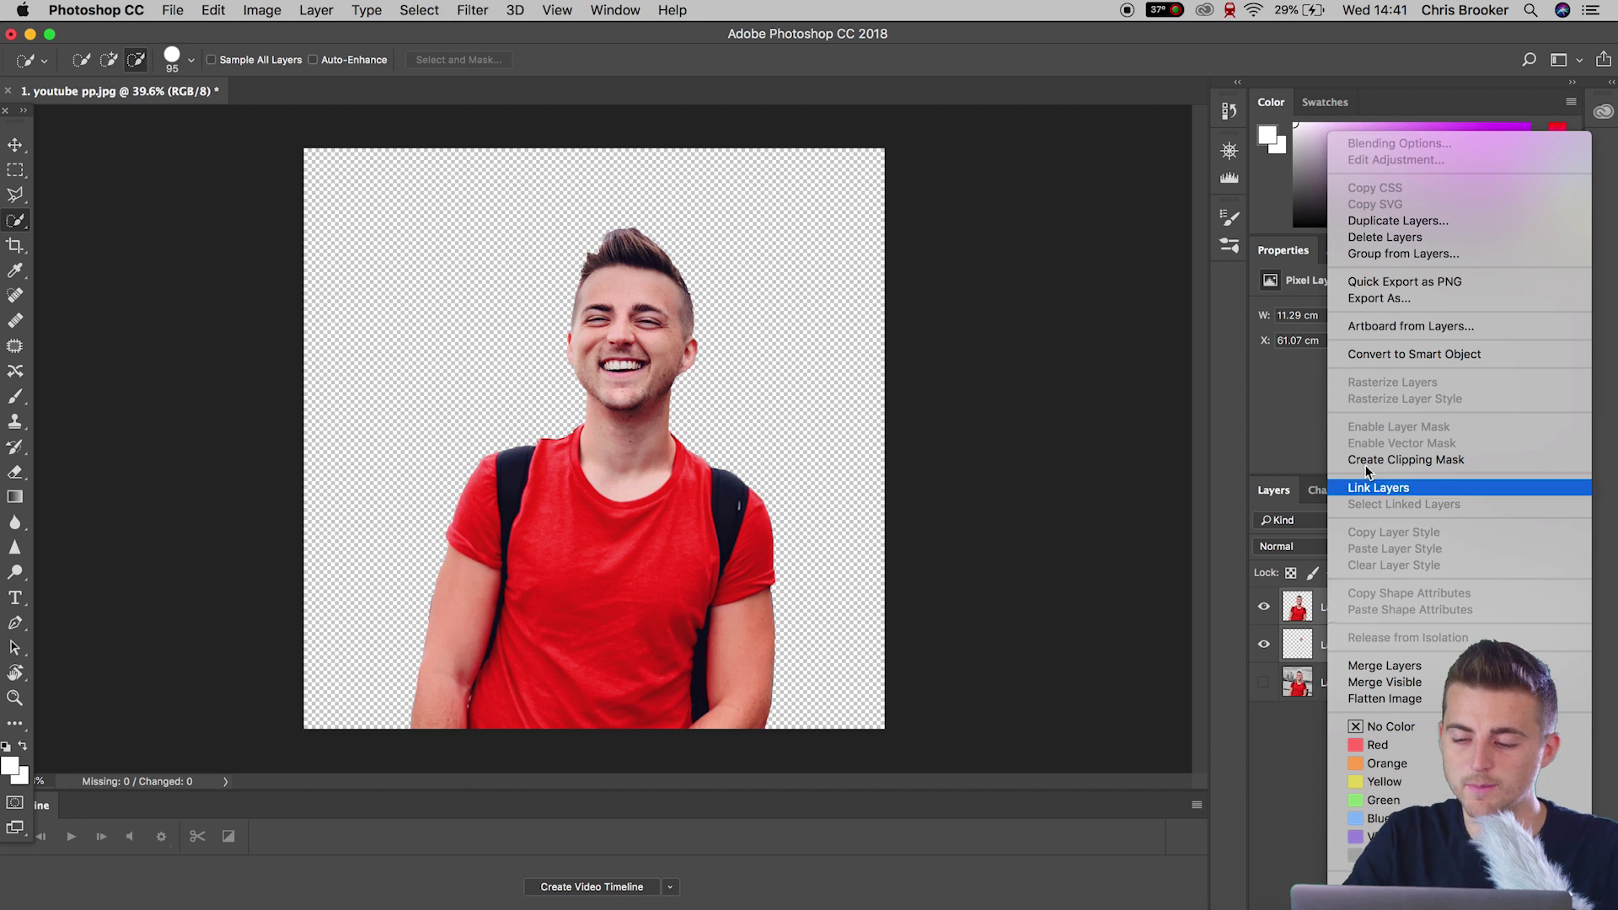
click(1387, 354)
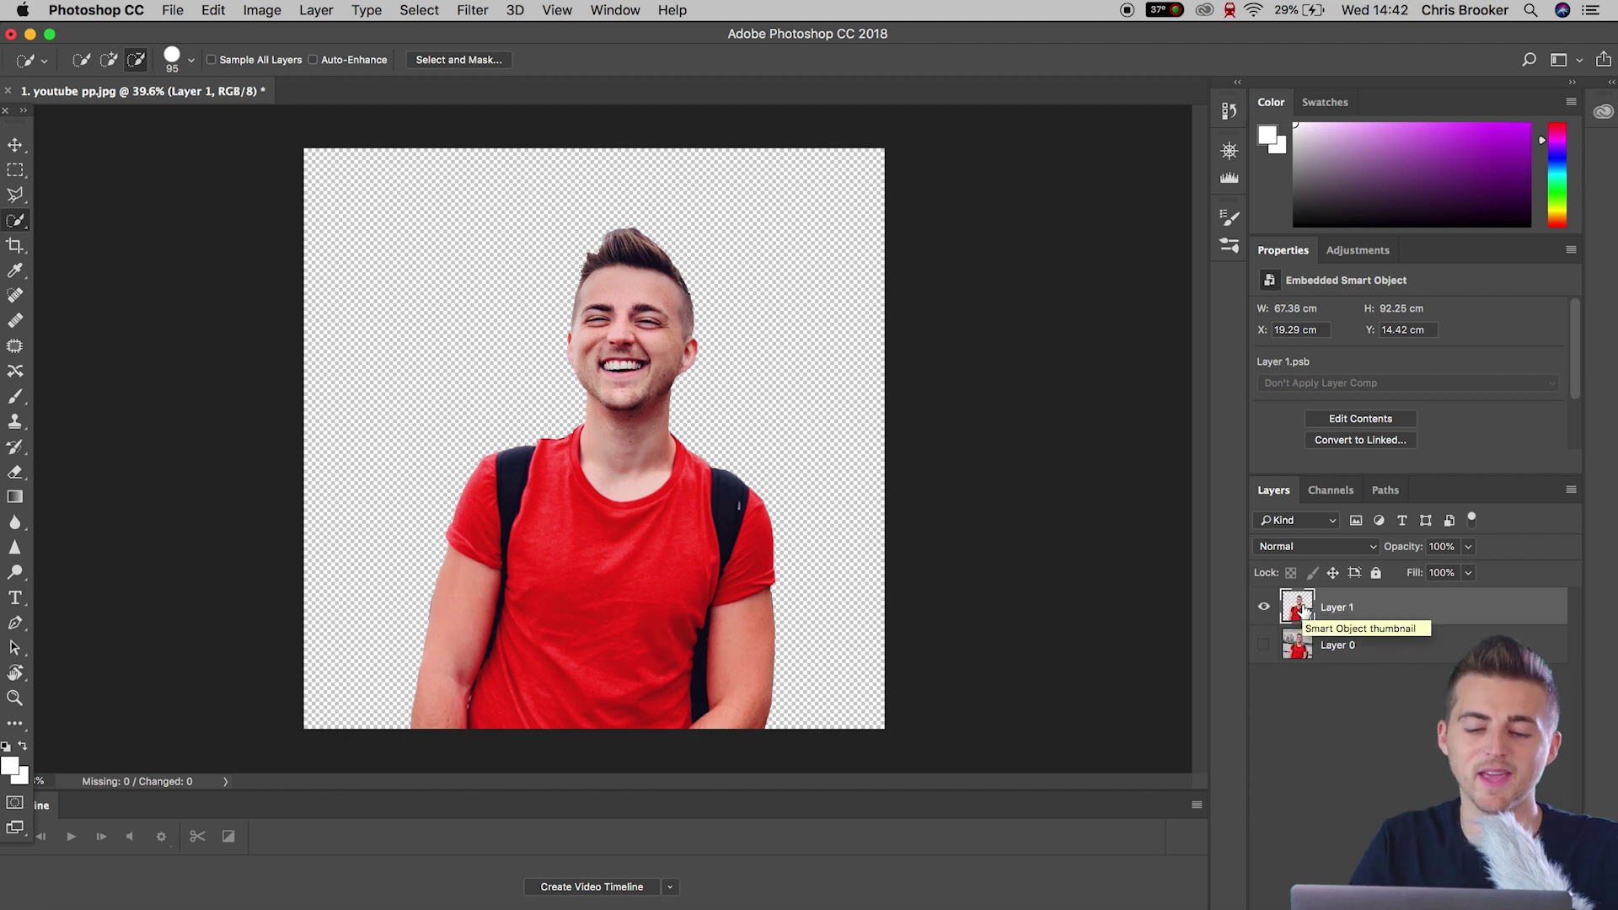
right_click(1344, 602)
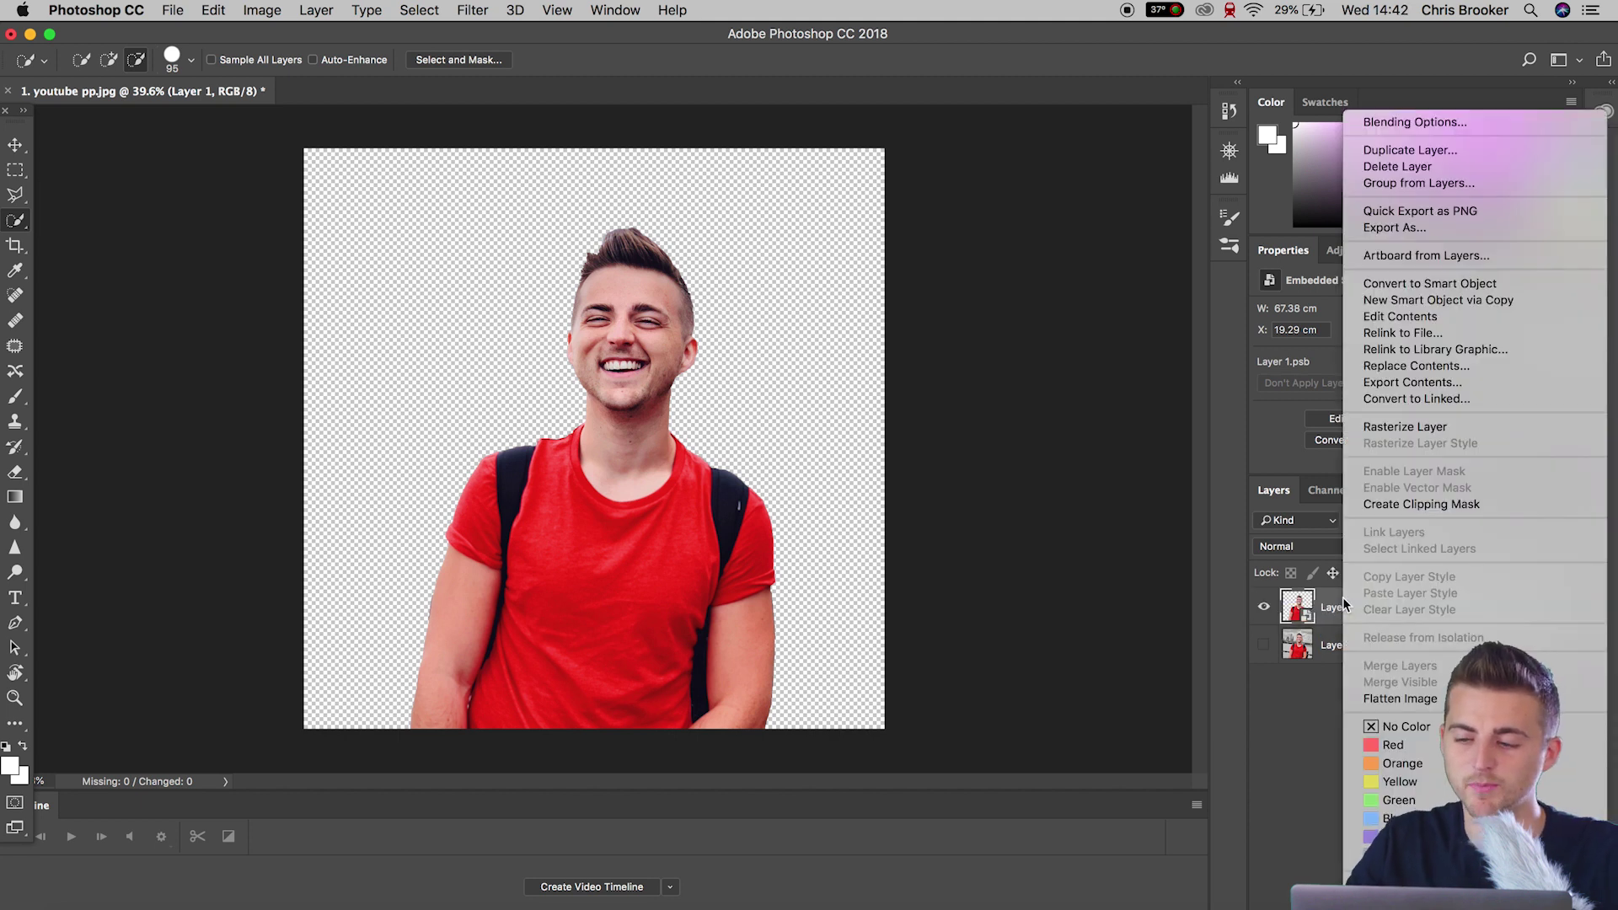
Step: Add a Stroke layer style to Layer 1 and enlarge its size to 125 px
click(1425, 125)
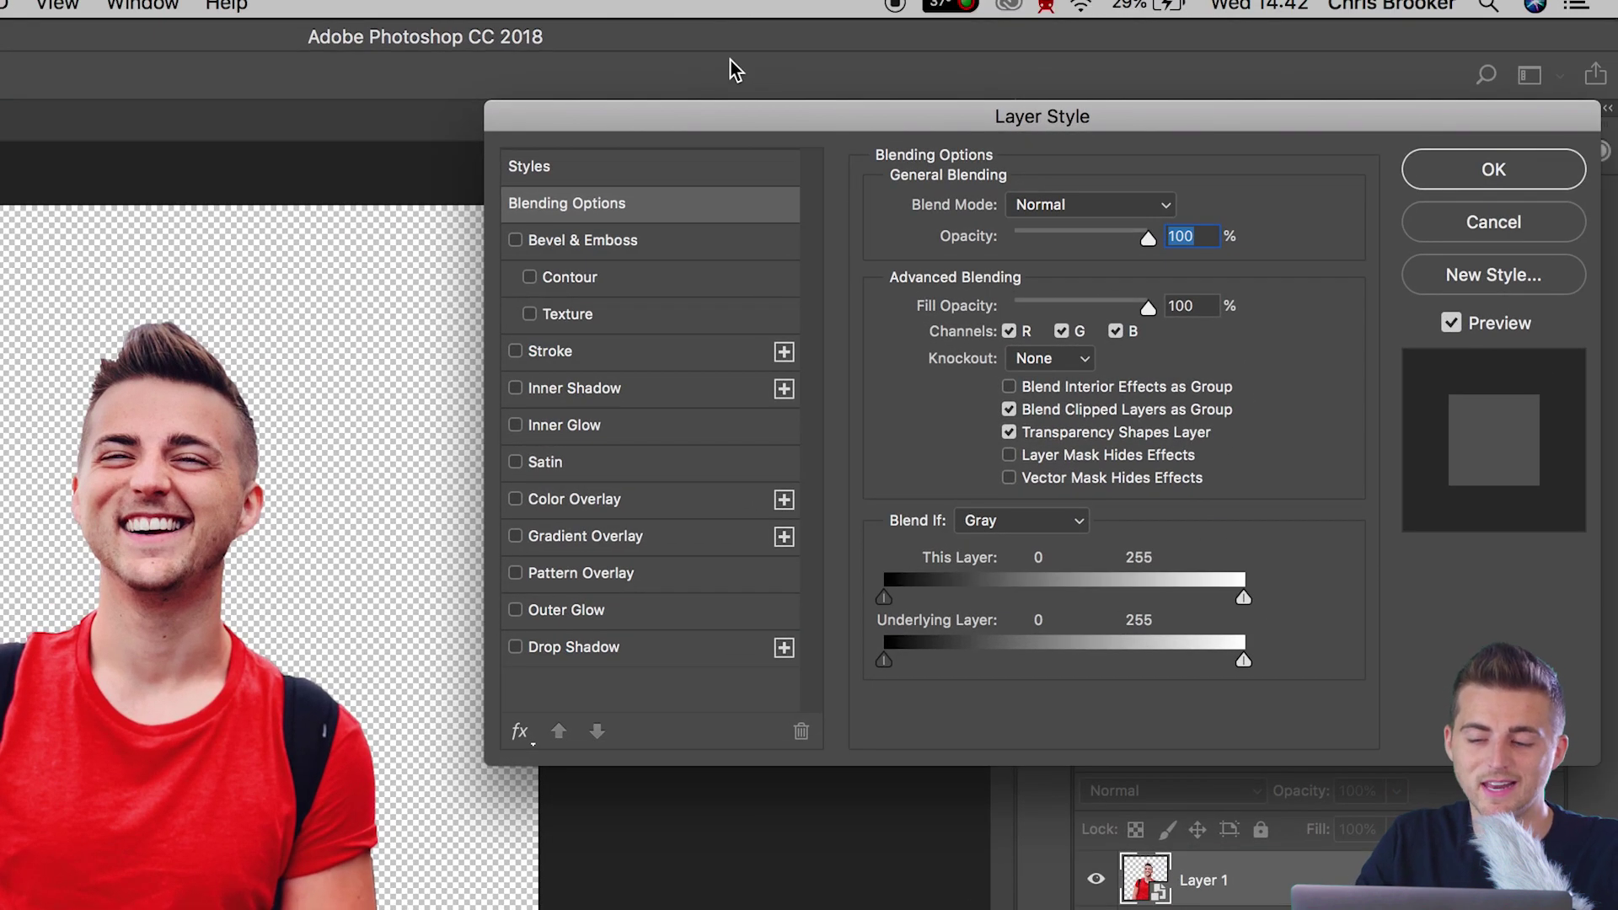
click(514, 353)
click(553, 352)
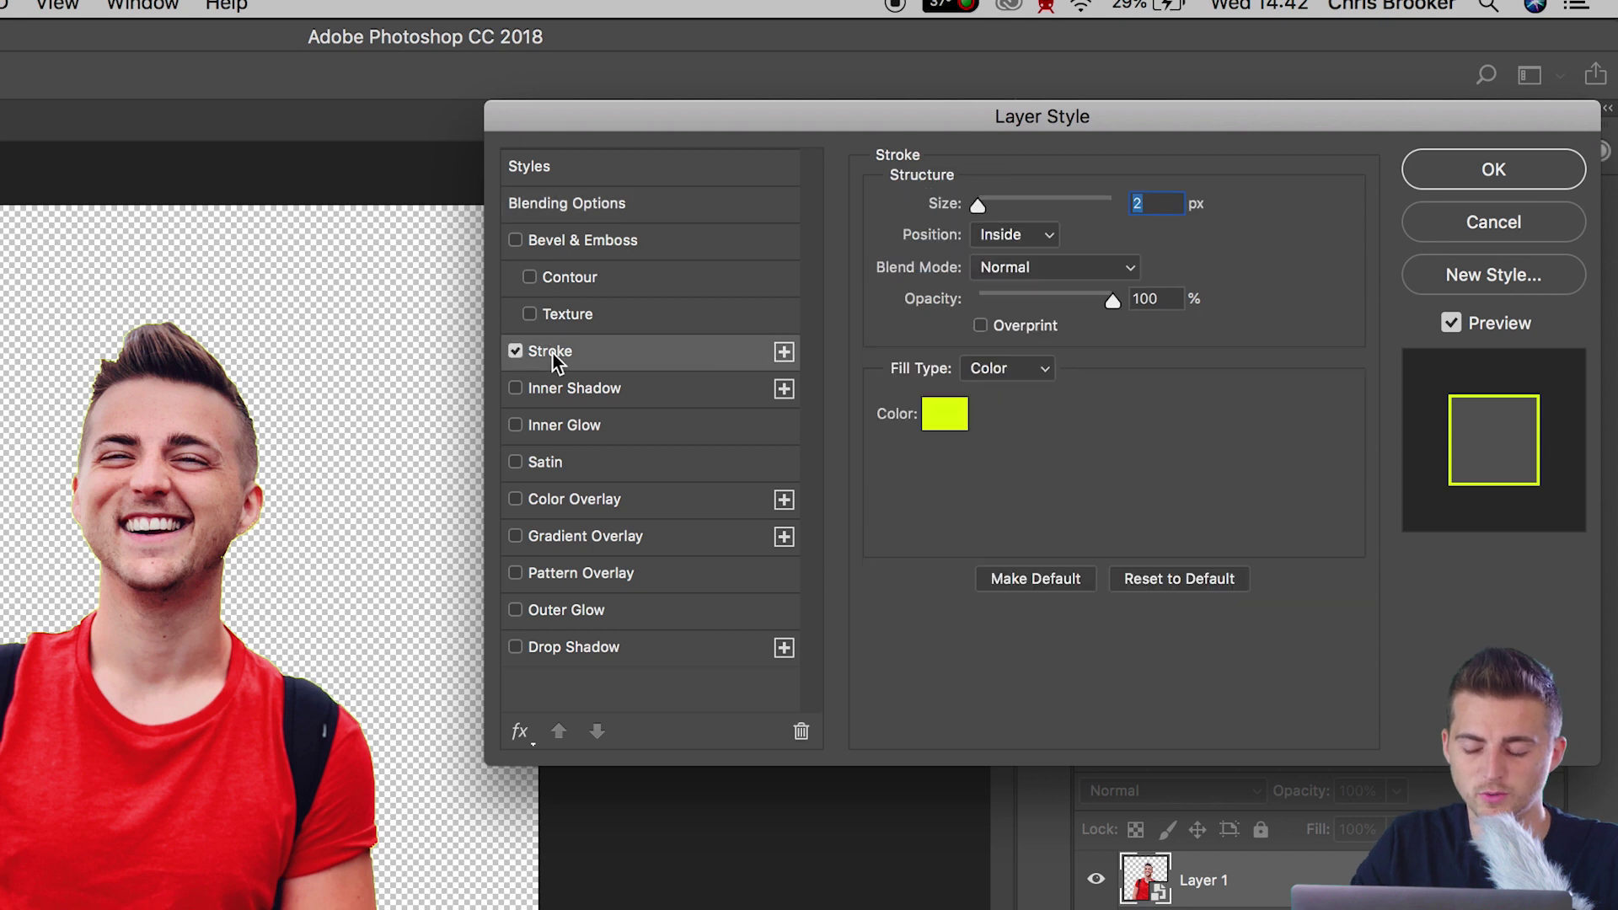
mouse_move(994, 204)
mouse_down()
mouse_move(1040, 206)
mouse_move(996, 205)
mouse_move(1023, 203)
mouse_up()
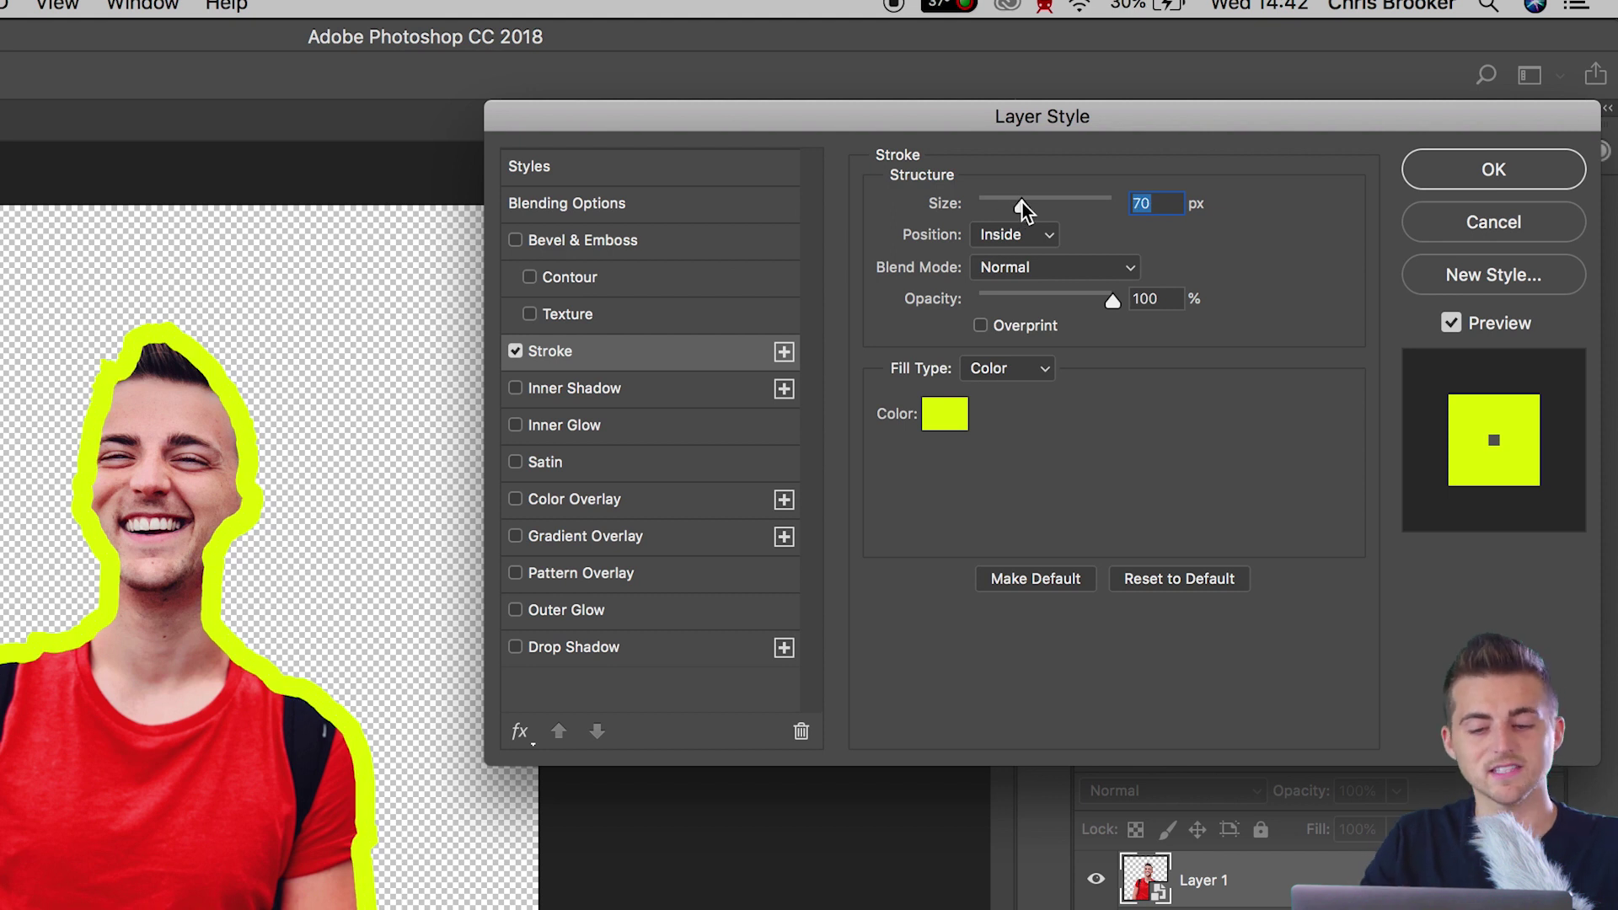
drag(1023, 202, 1052, 201)
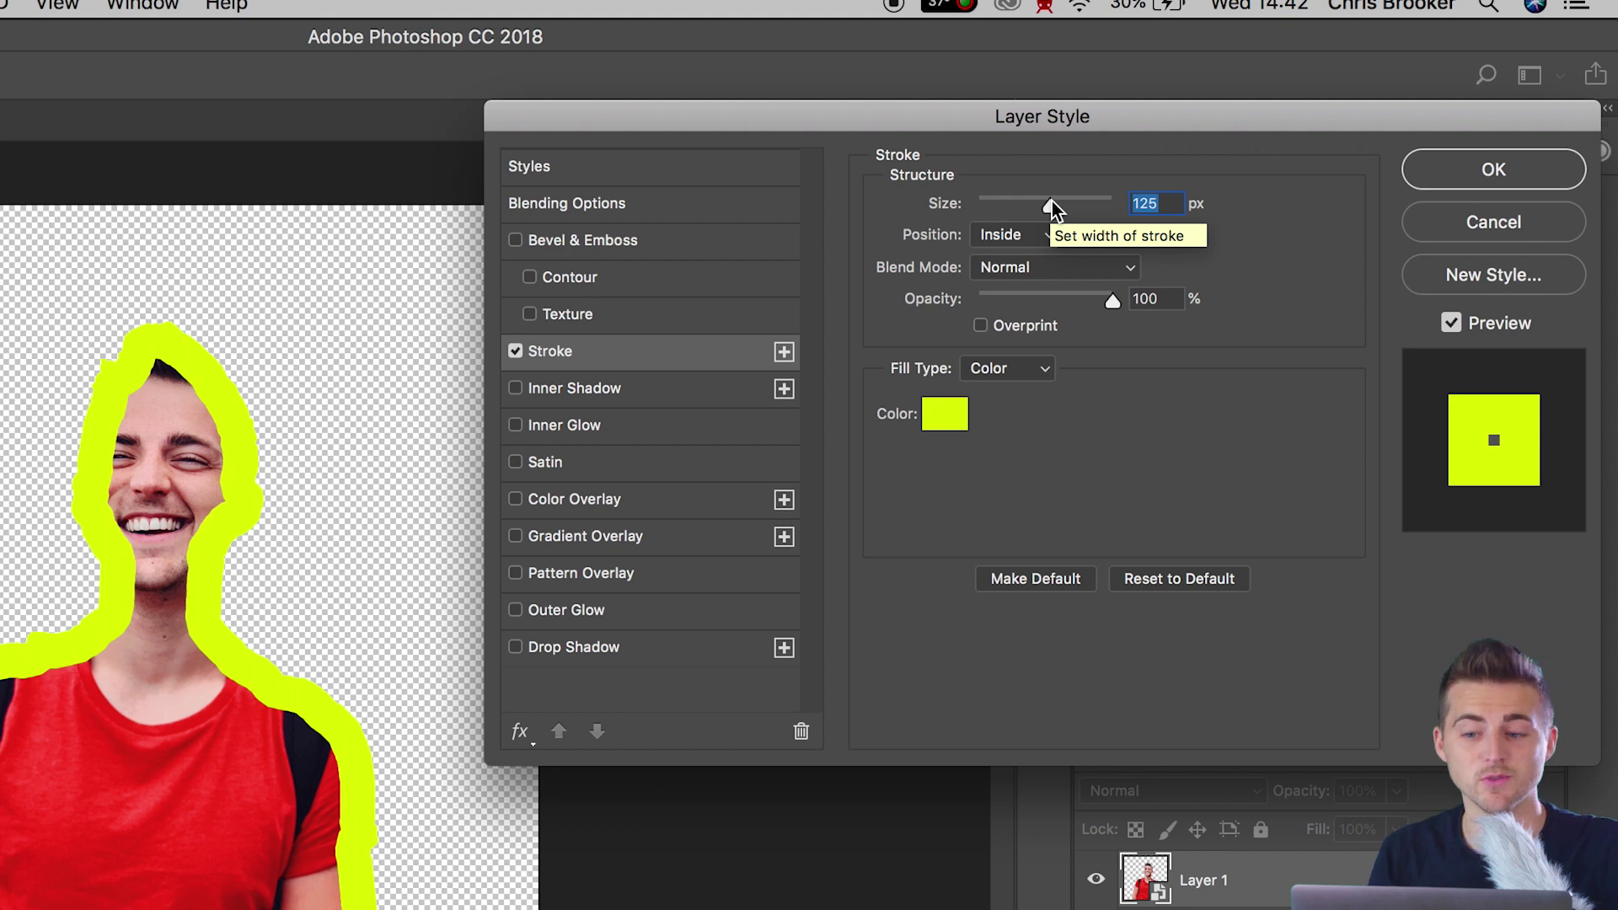
Step: Set the stroke Position to Outside, with Normal blend mode and 100% opacity
click(999, 234)
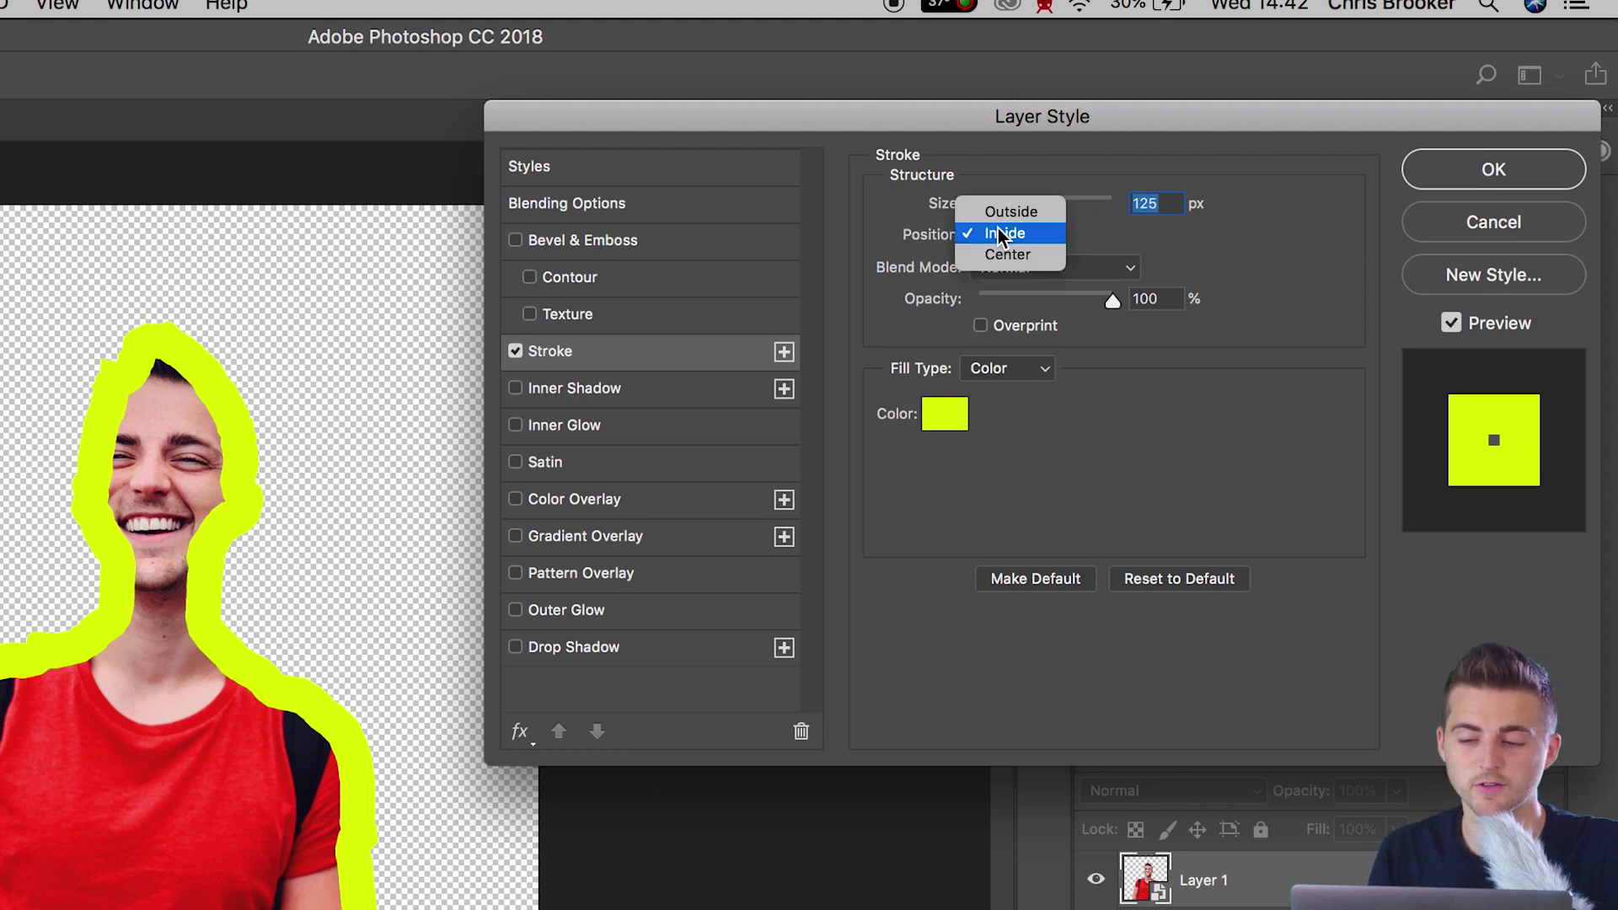
click(999, 213)
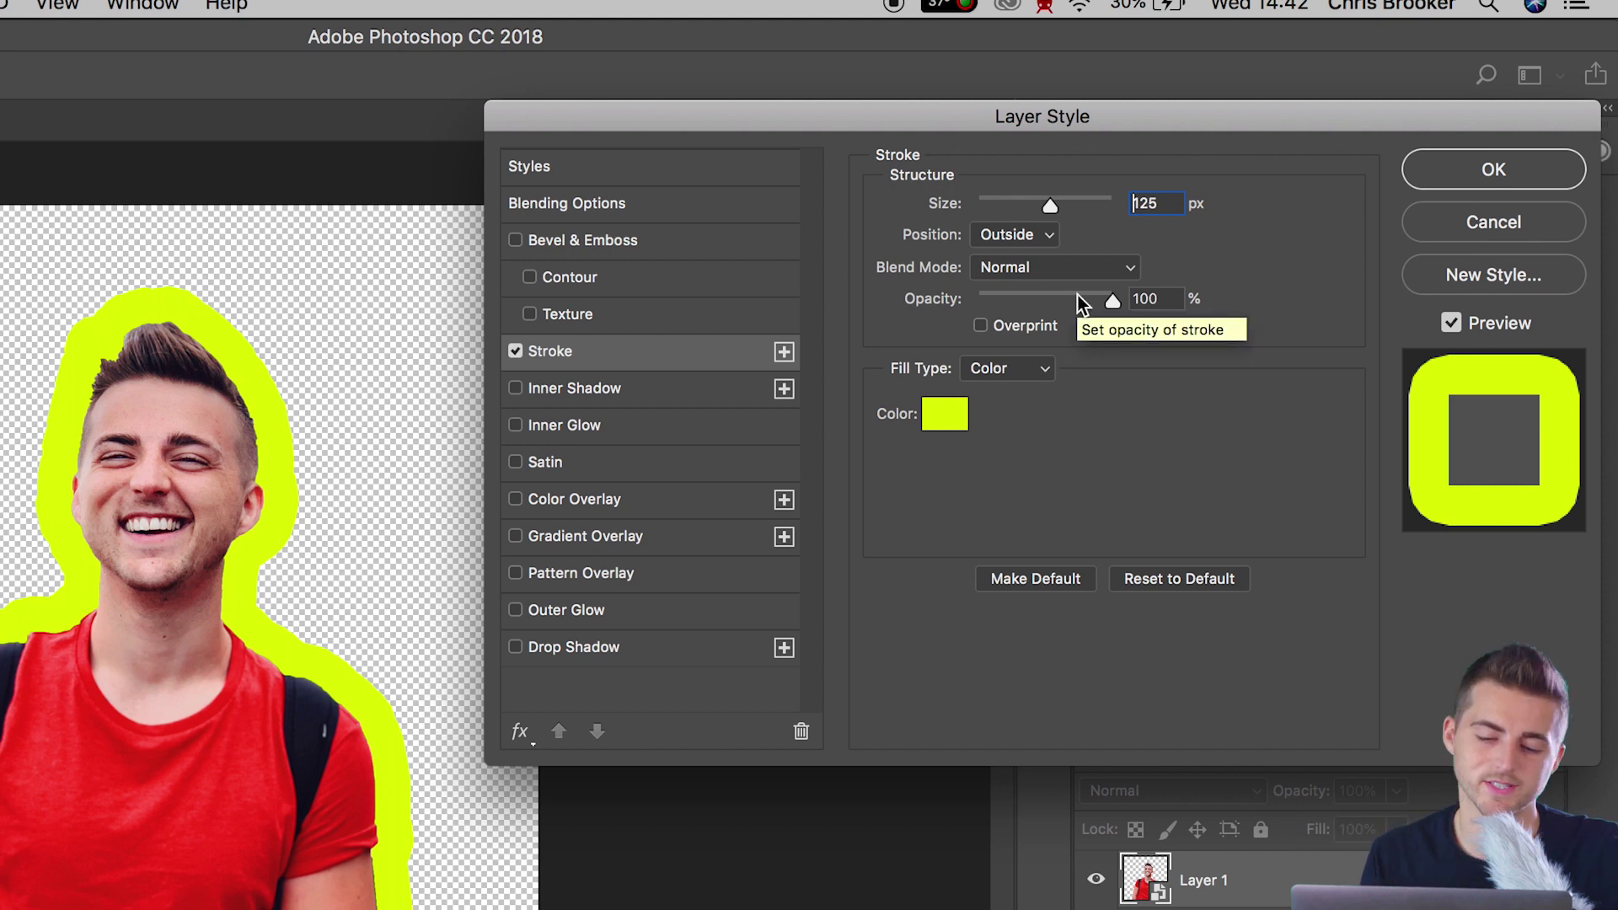
click(1042, 266)
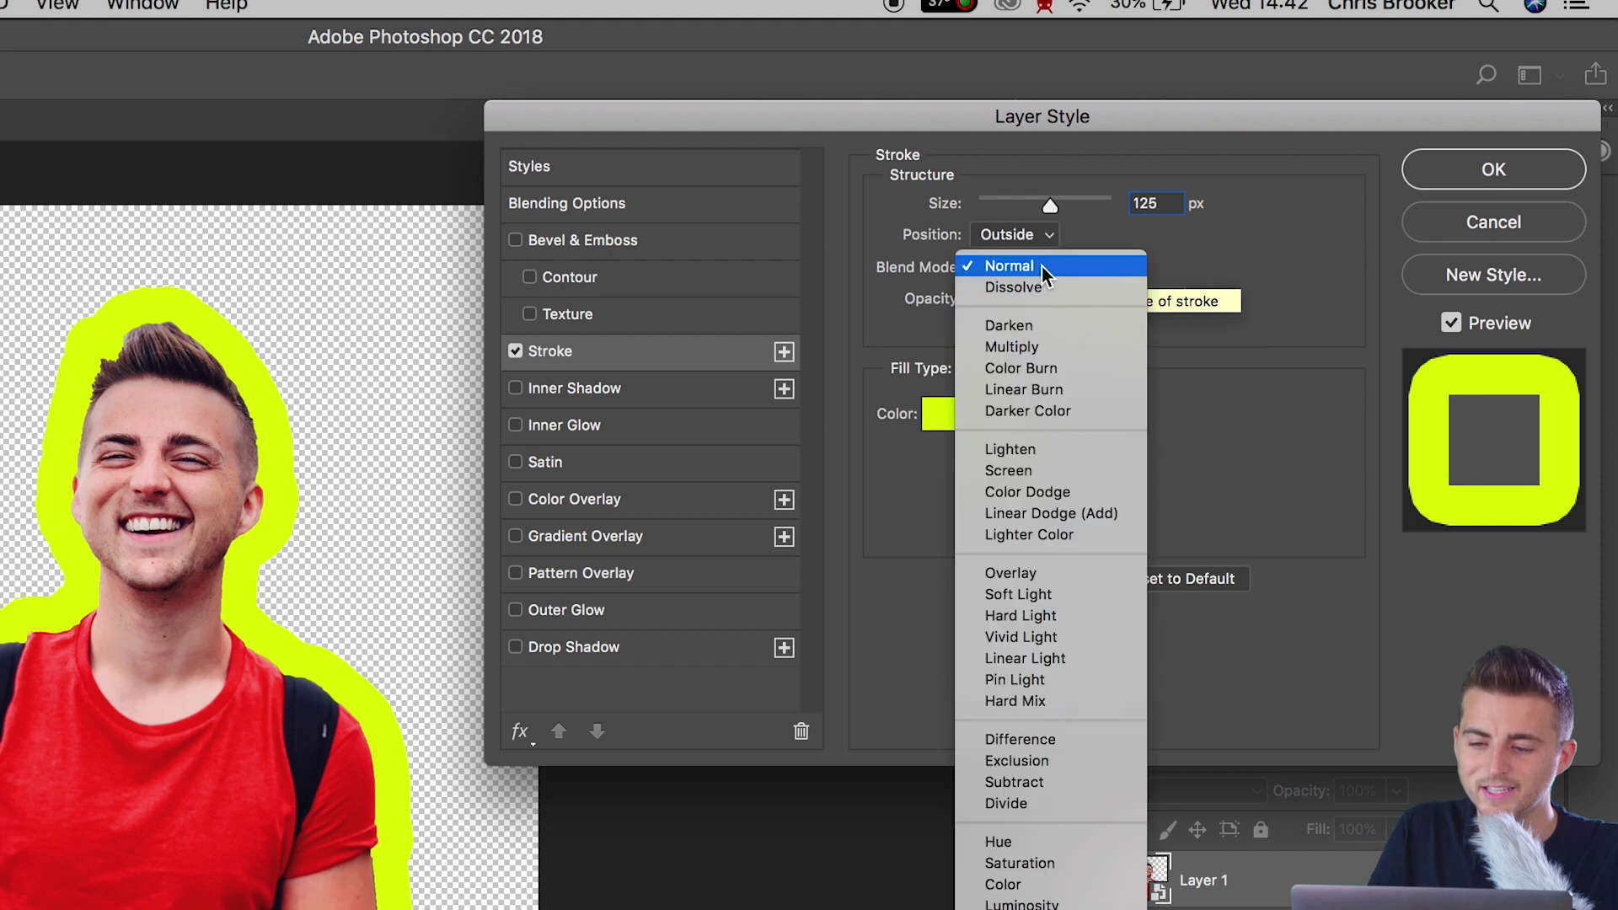
click(1066, 367)
click(1058, 267)
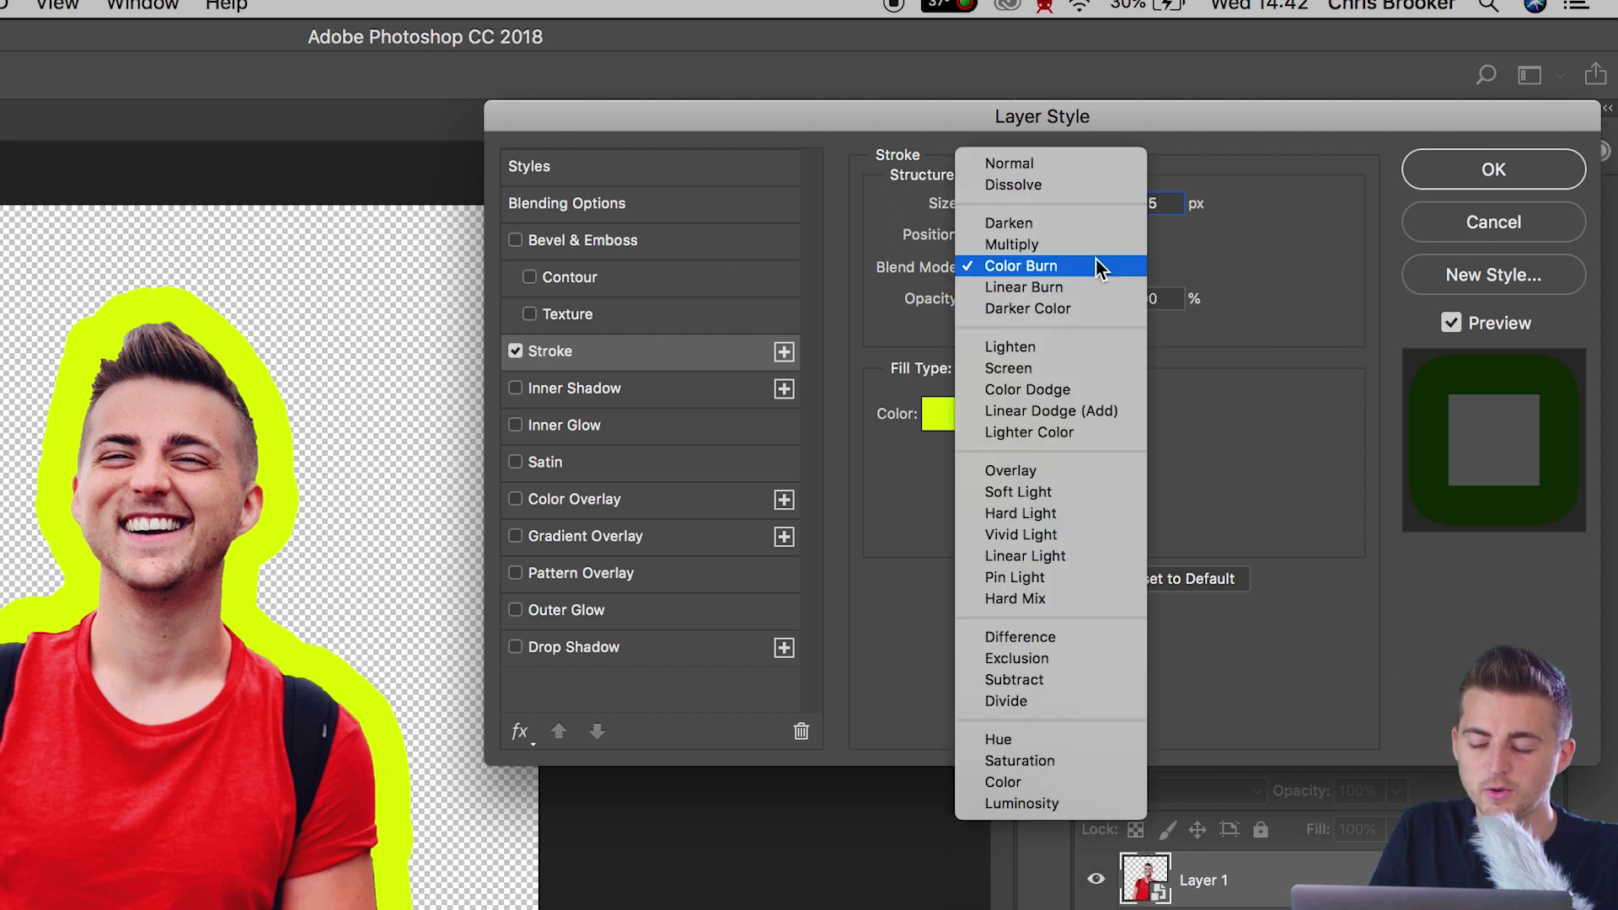
click(1040, 169)
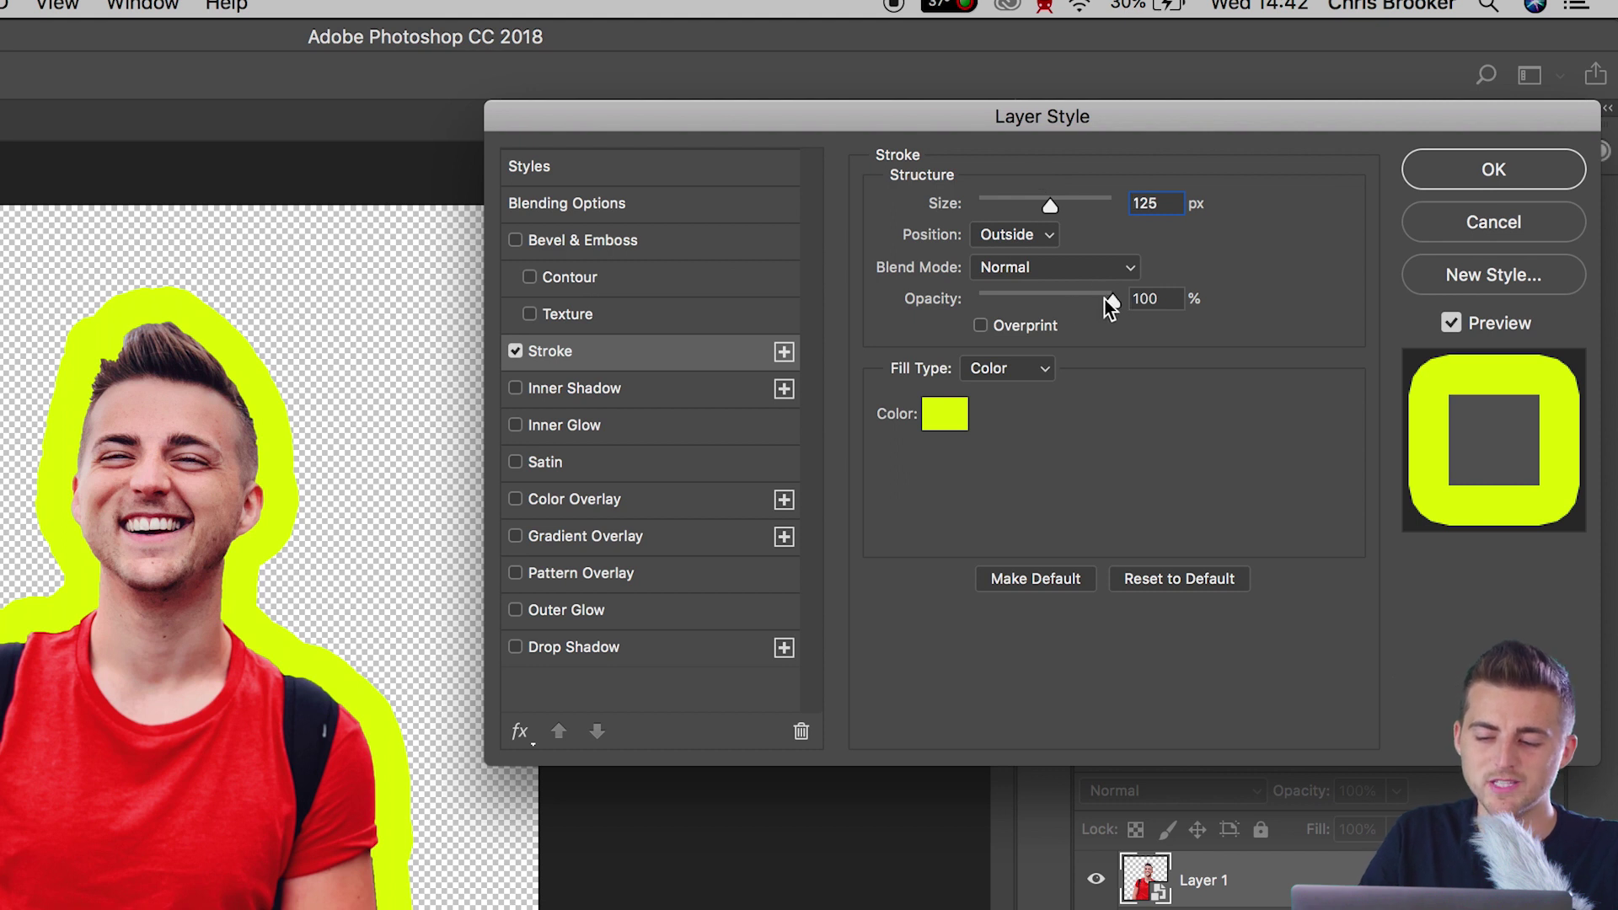
mouse_move(1105, 300)
mouse_down()
mouse_move(998, 307)
mouse_move(1236, 295)
mouse_up()
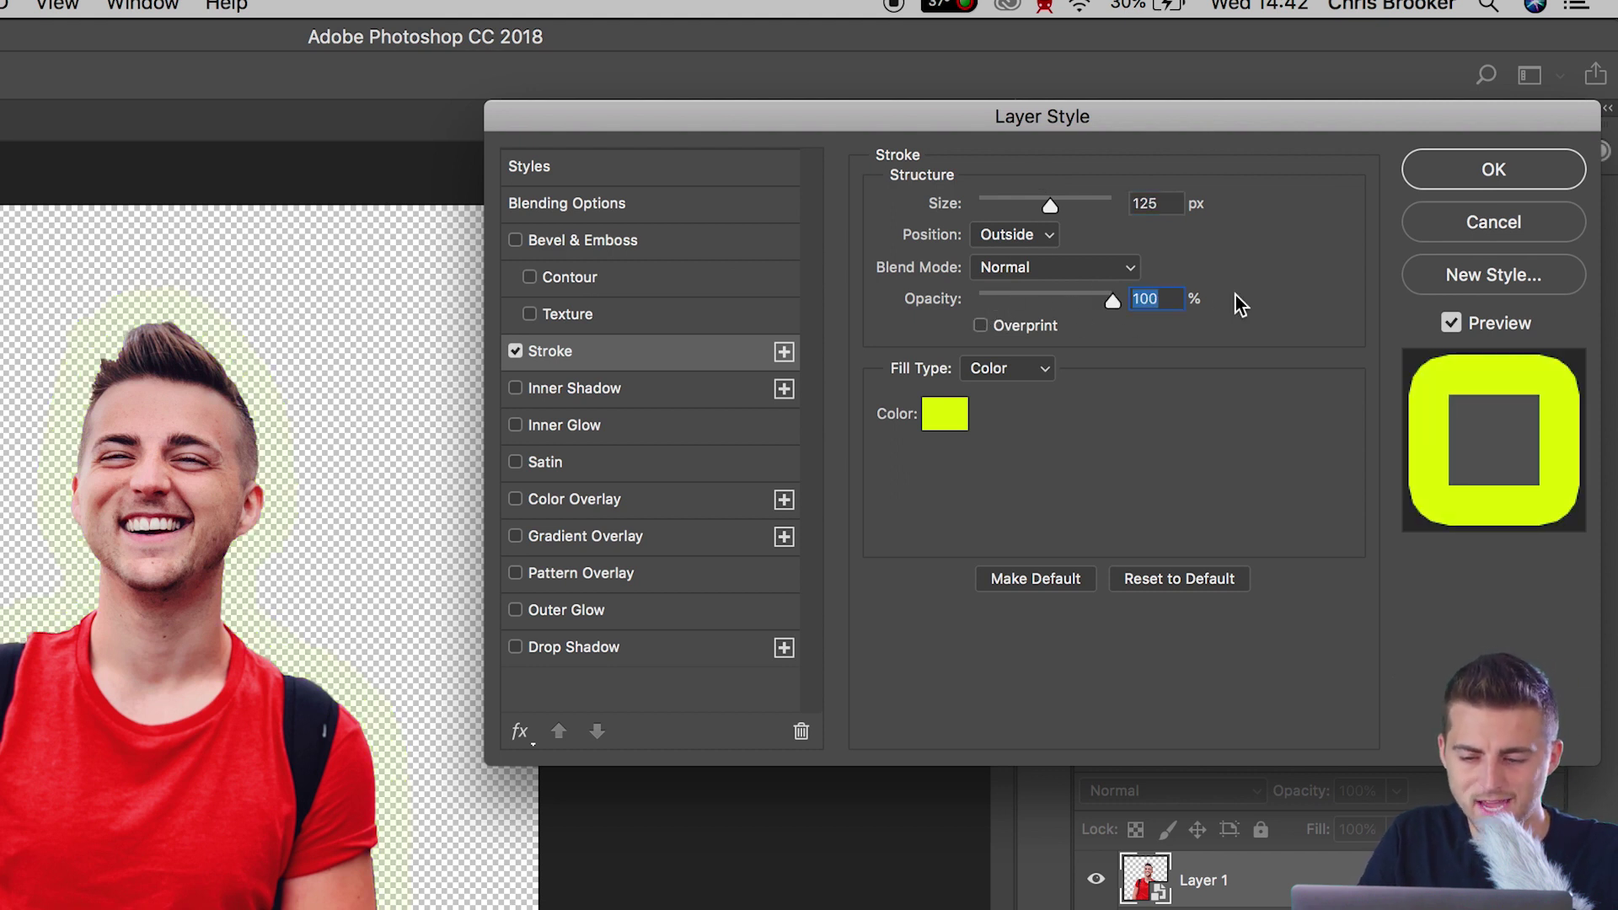
Step: Change the stroke colour to bright blue in the colour picker
click(950, 423)
drag(944, 376, 1032, 163)
mouse_move(1066, 229)
mouse_down()
mouse_move(1069, 314)
mouse_move(1069, 282)
mouse_up()
Step: Confirm the blue colour, then try Red, Green and Spectrum gradient fills on the stroke
click(1288, 140)
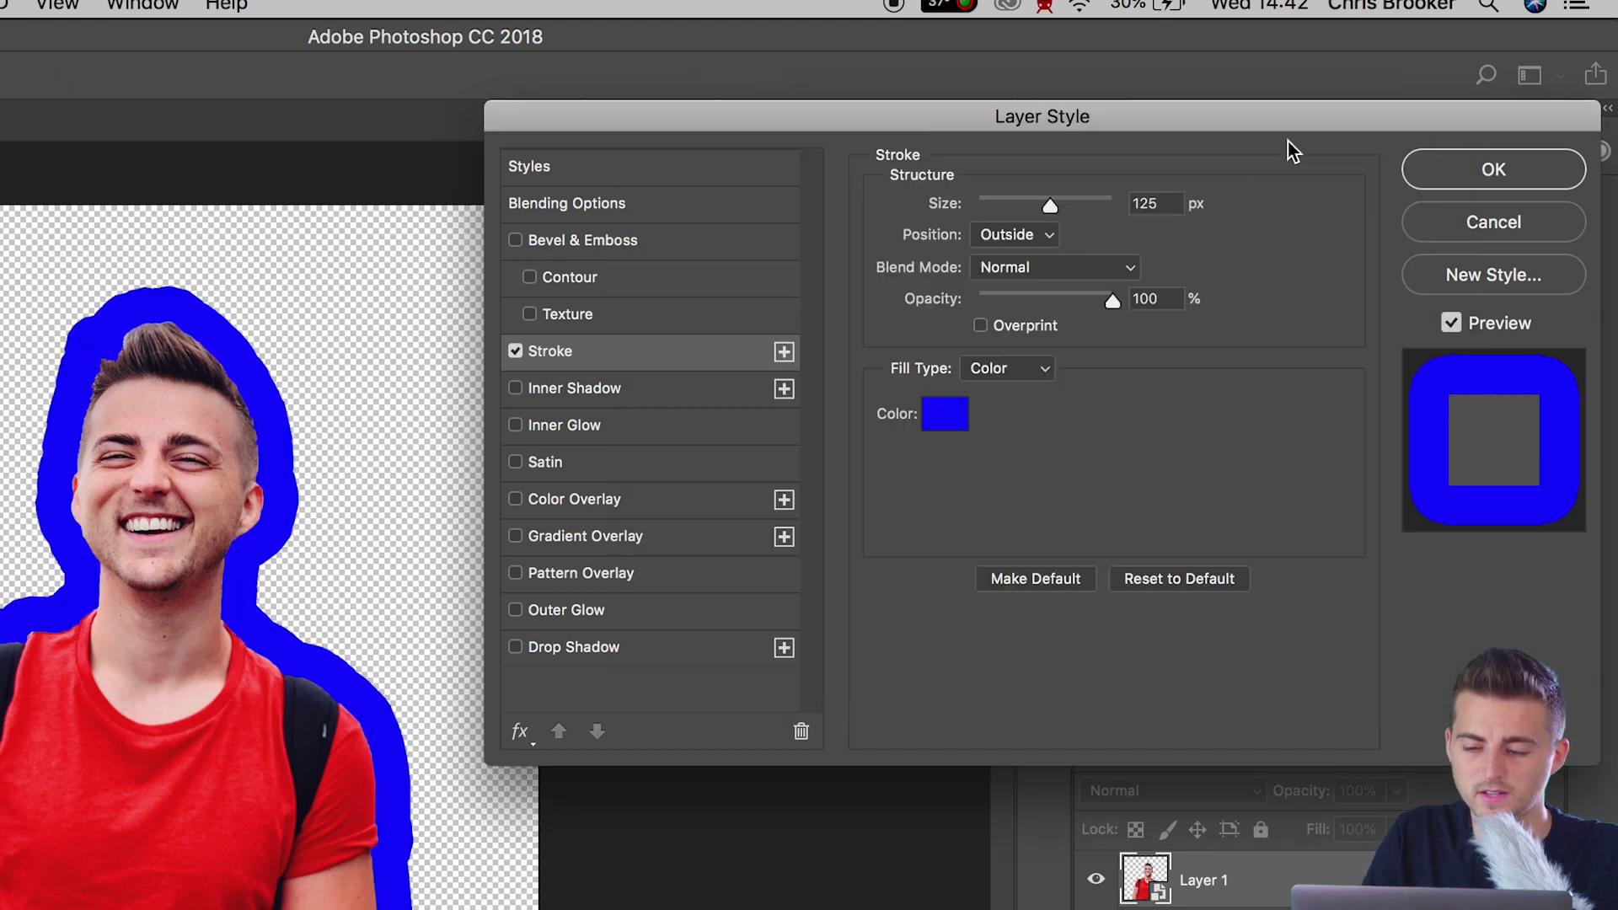
click(1005, 368)
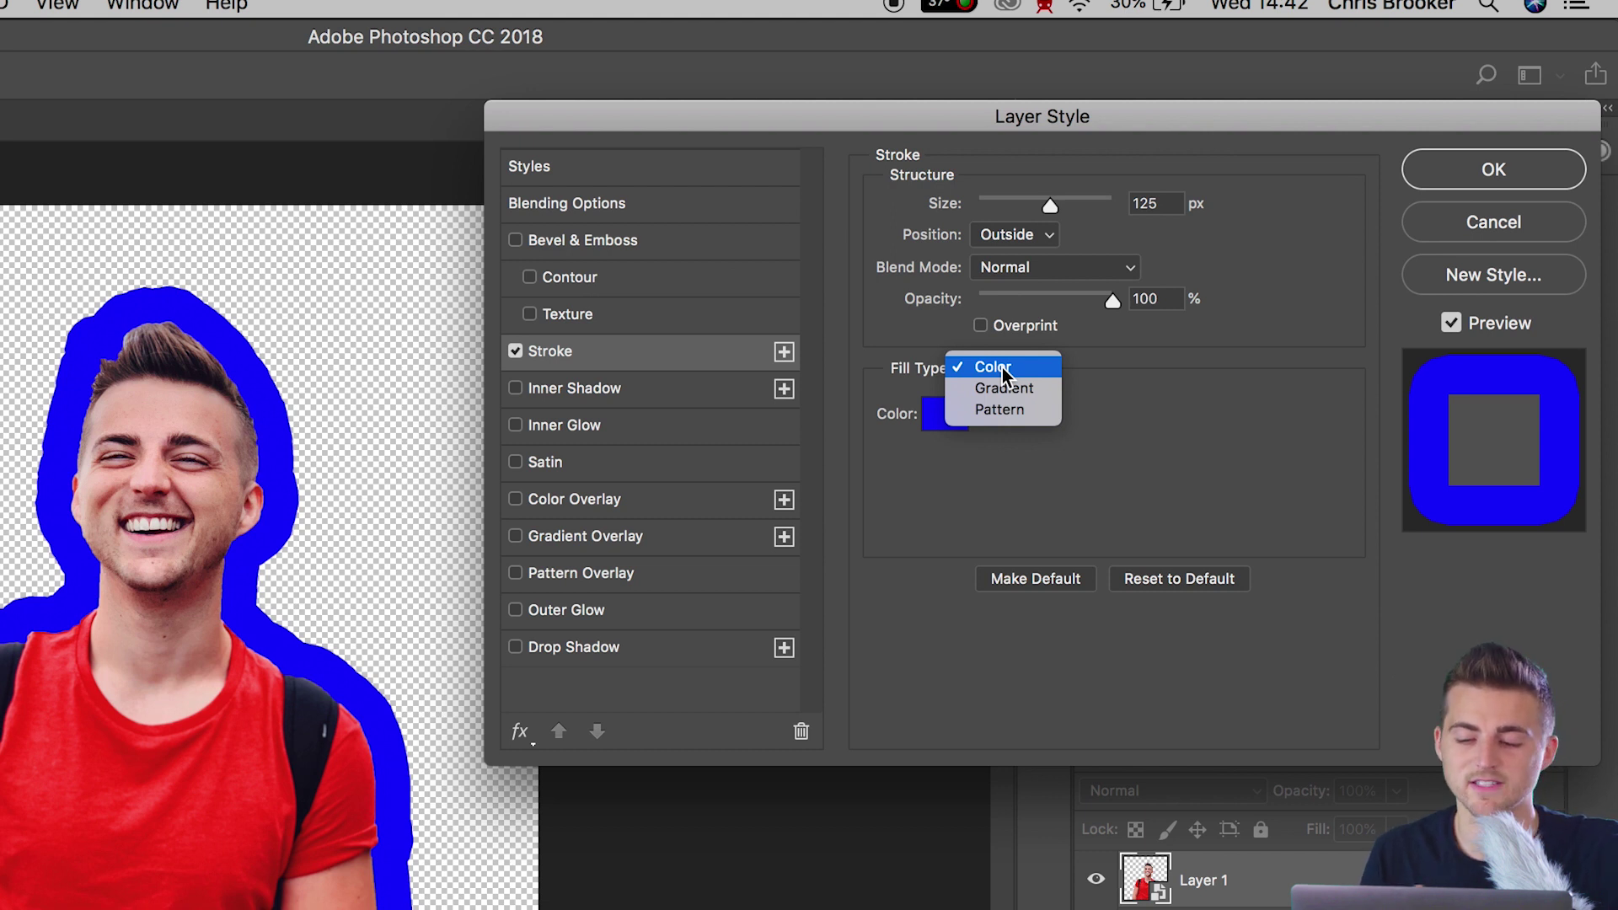
click(1020, 385)
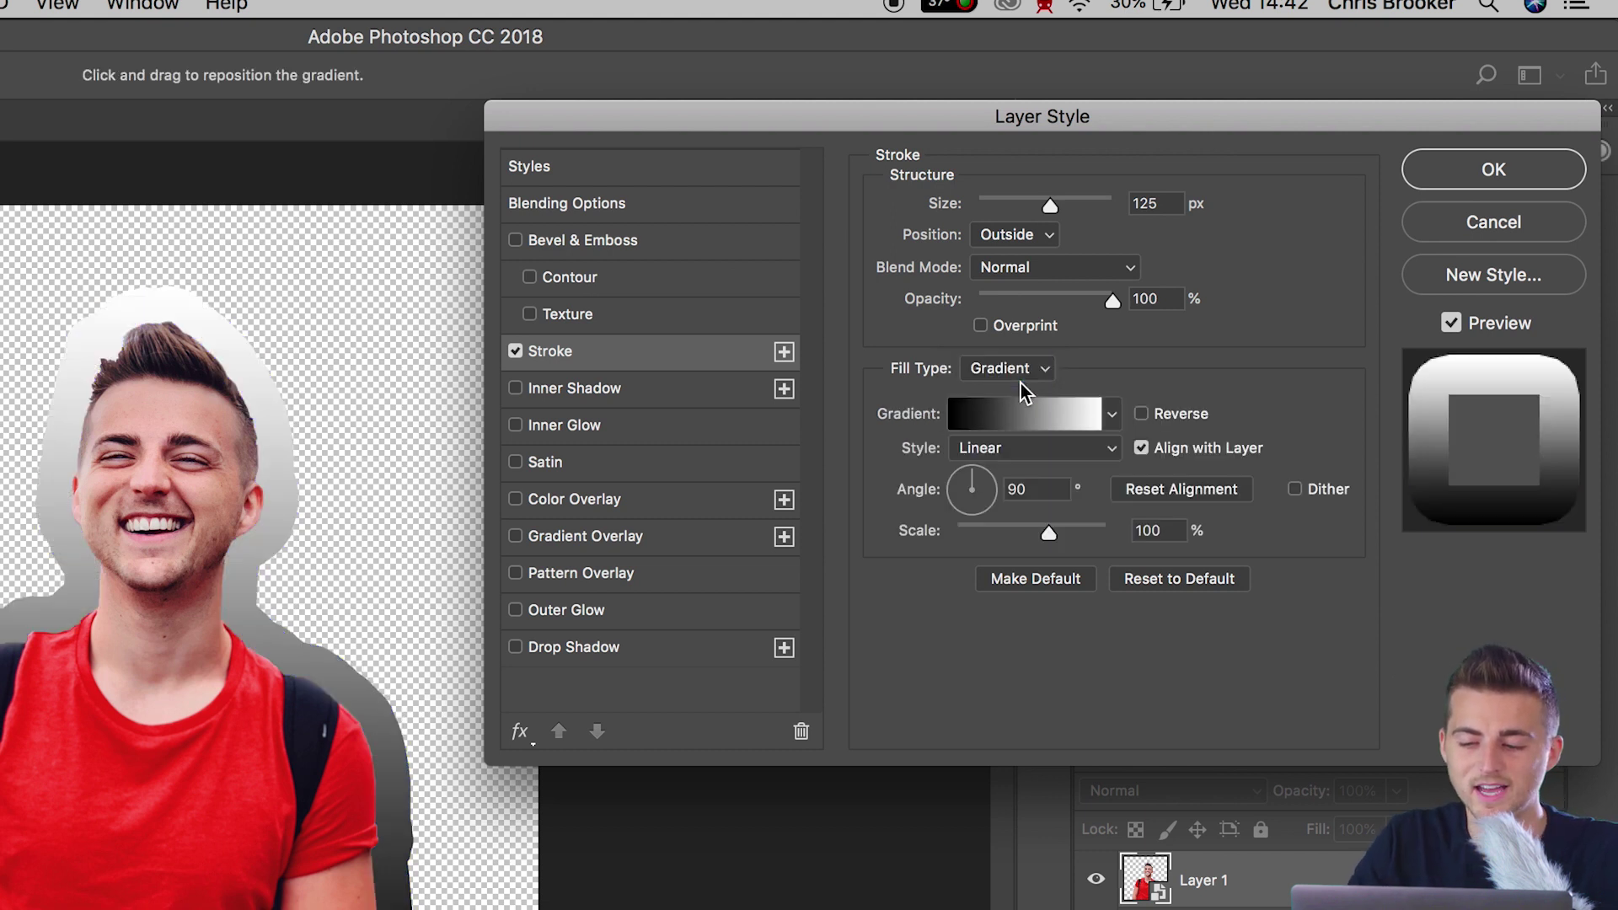
click(1089, 416)
click(694, 295)
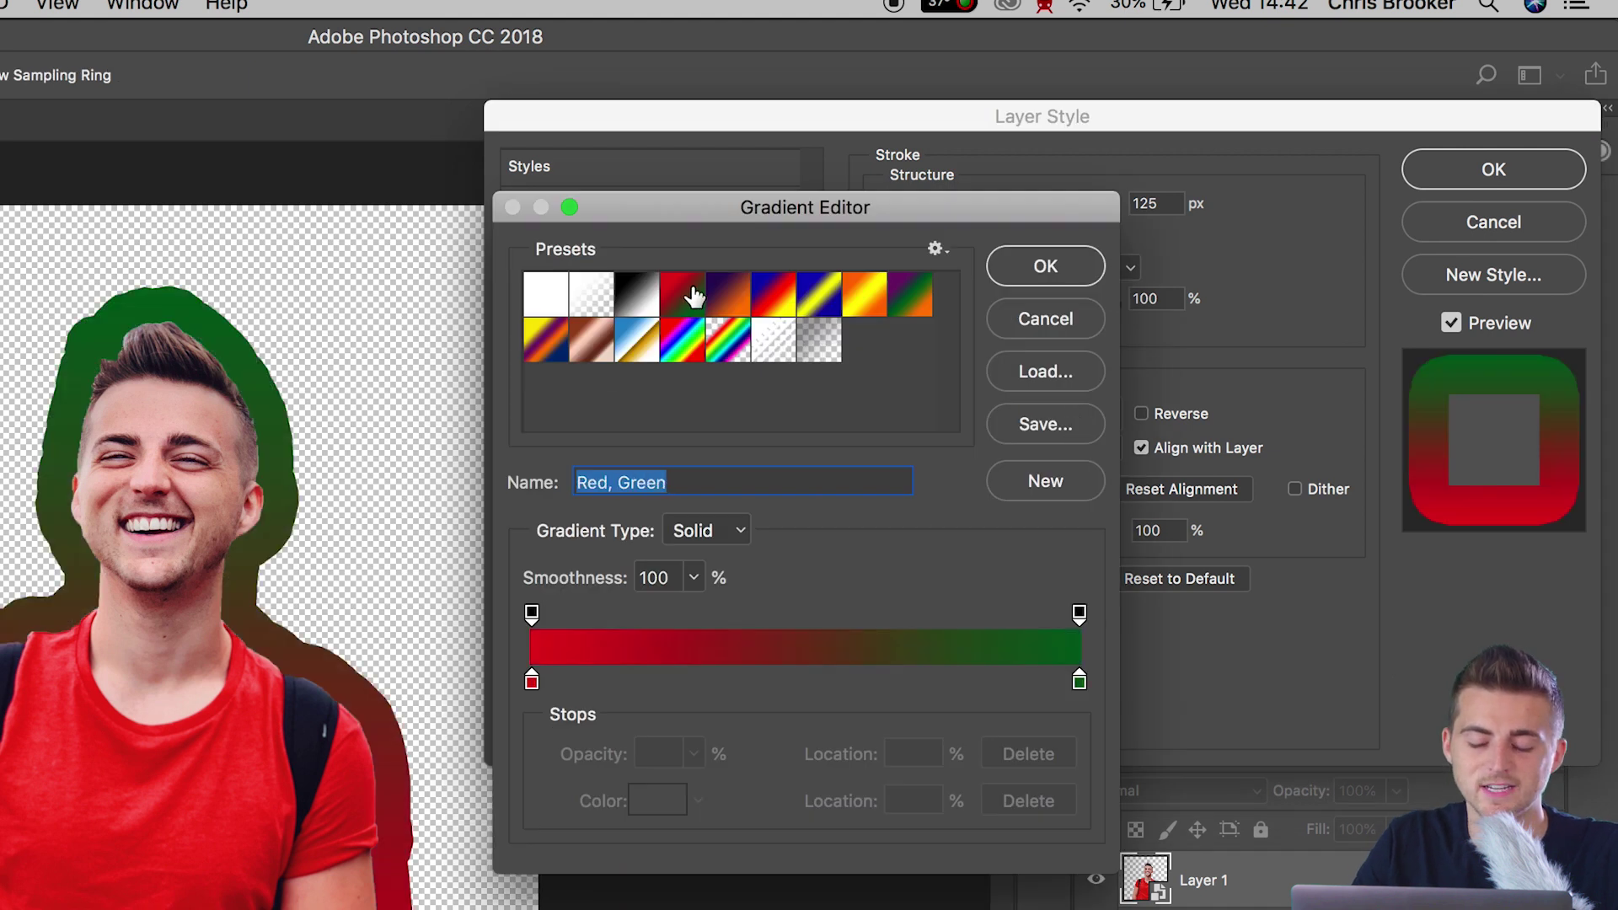
click(683, 337)
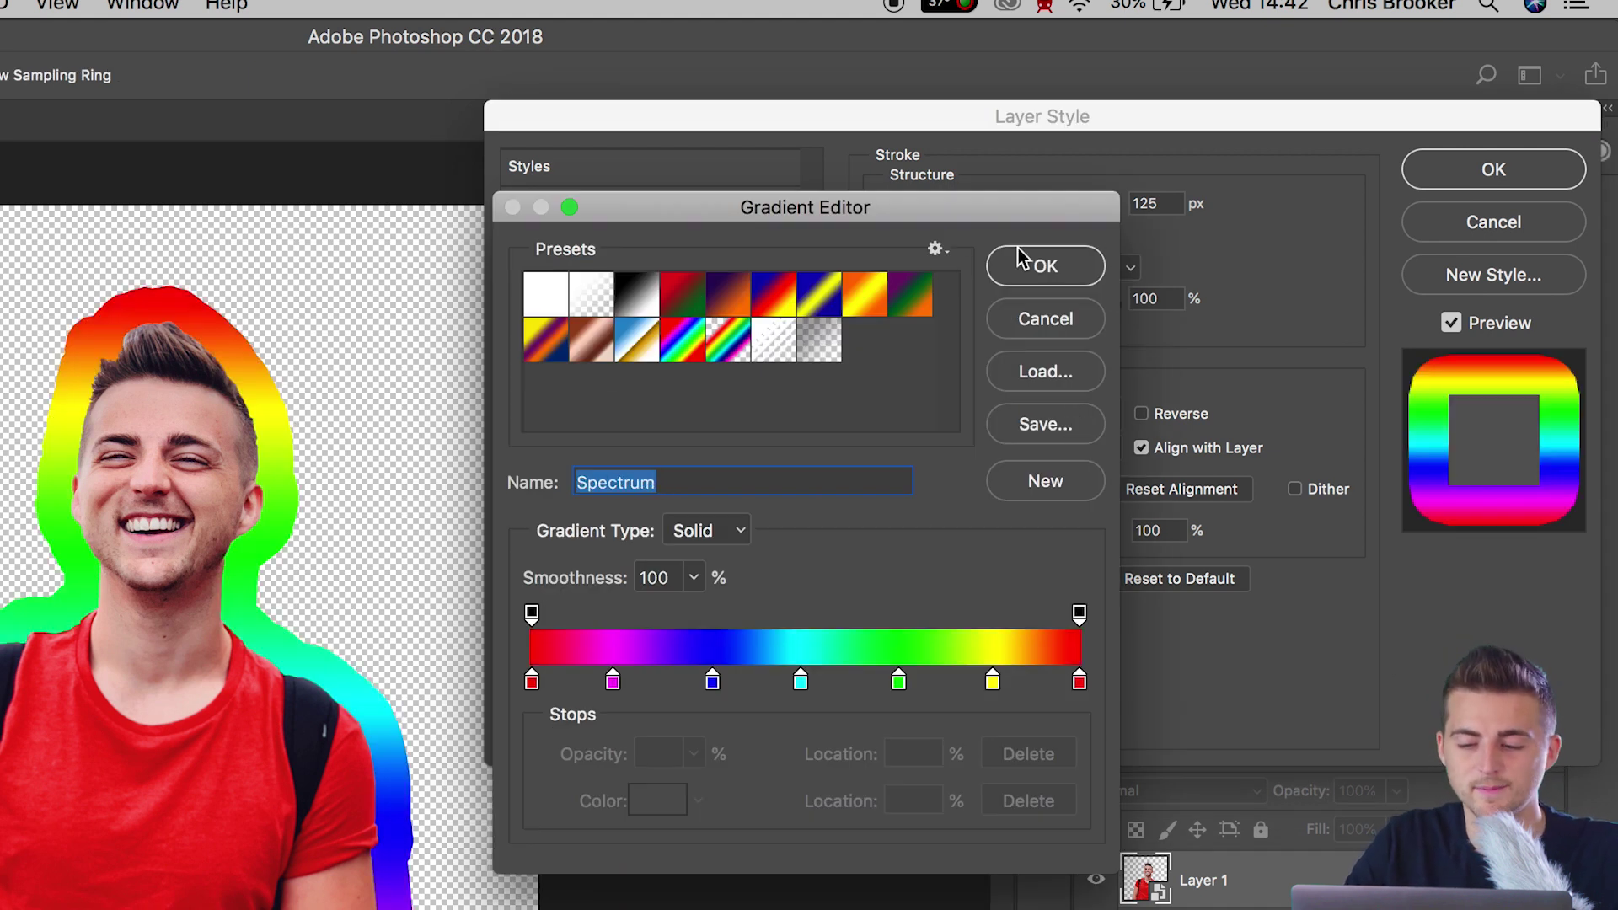
click(1052, 266)
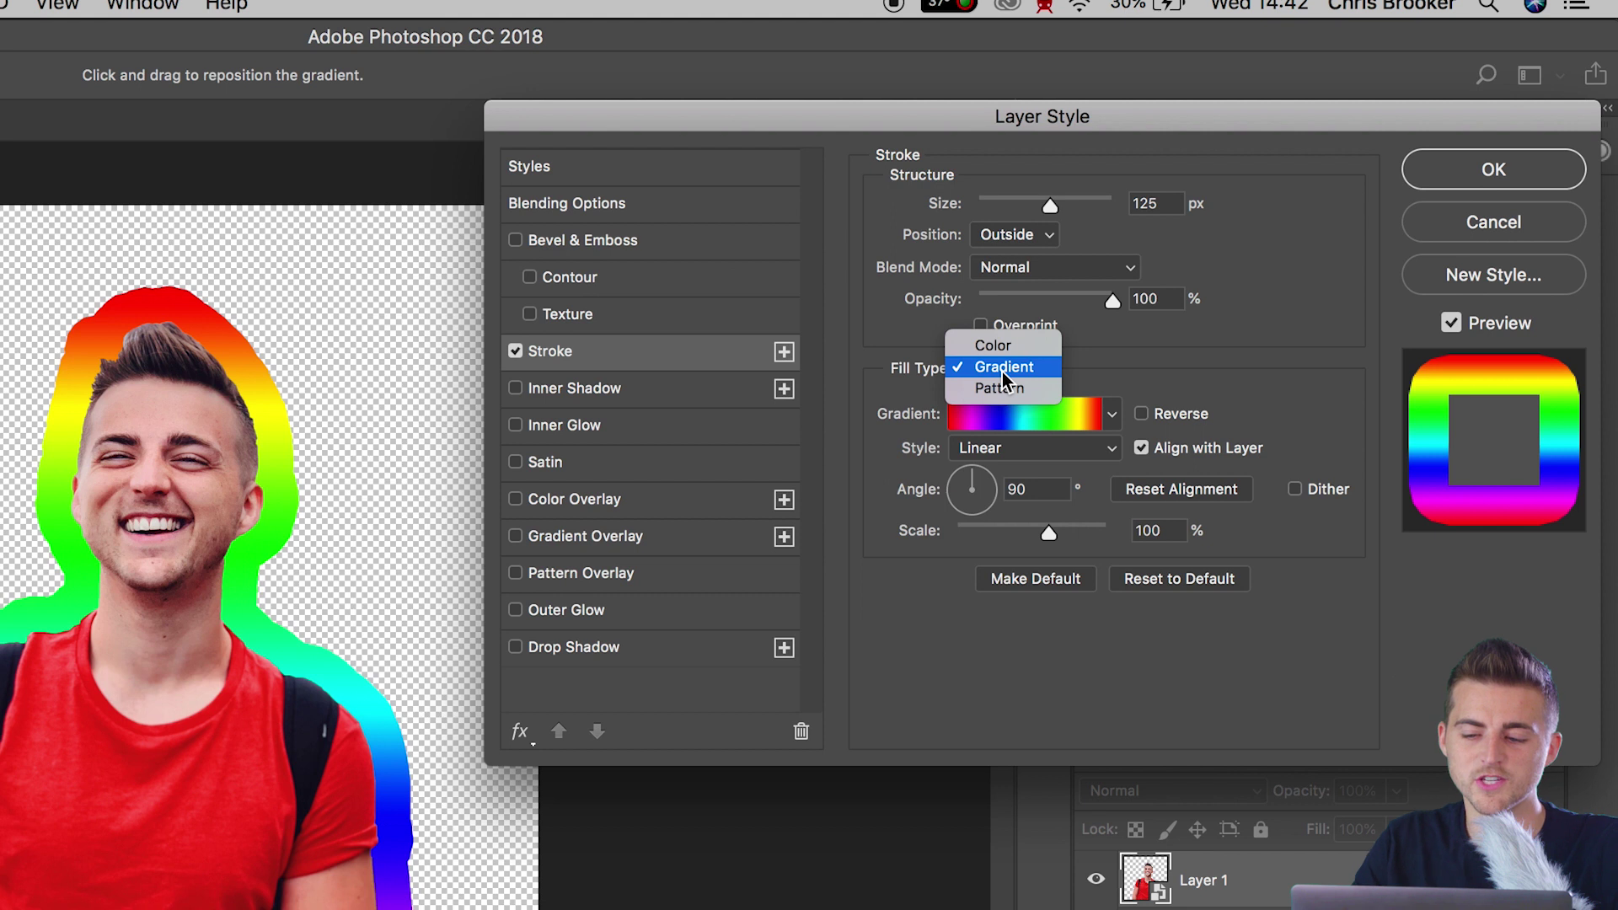
Step: Switch the stroke's Fill Type to Pattern using the concentric grey squares pattern
click(1000, 388)
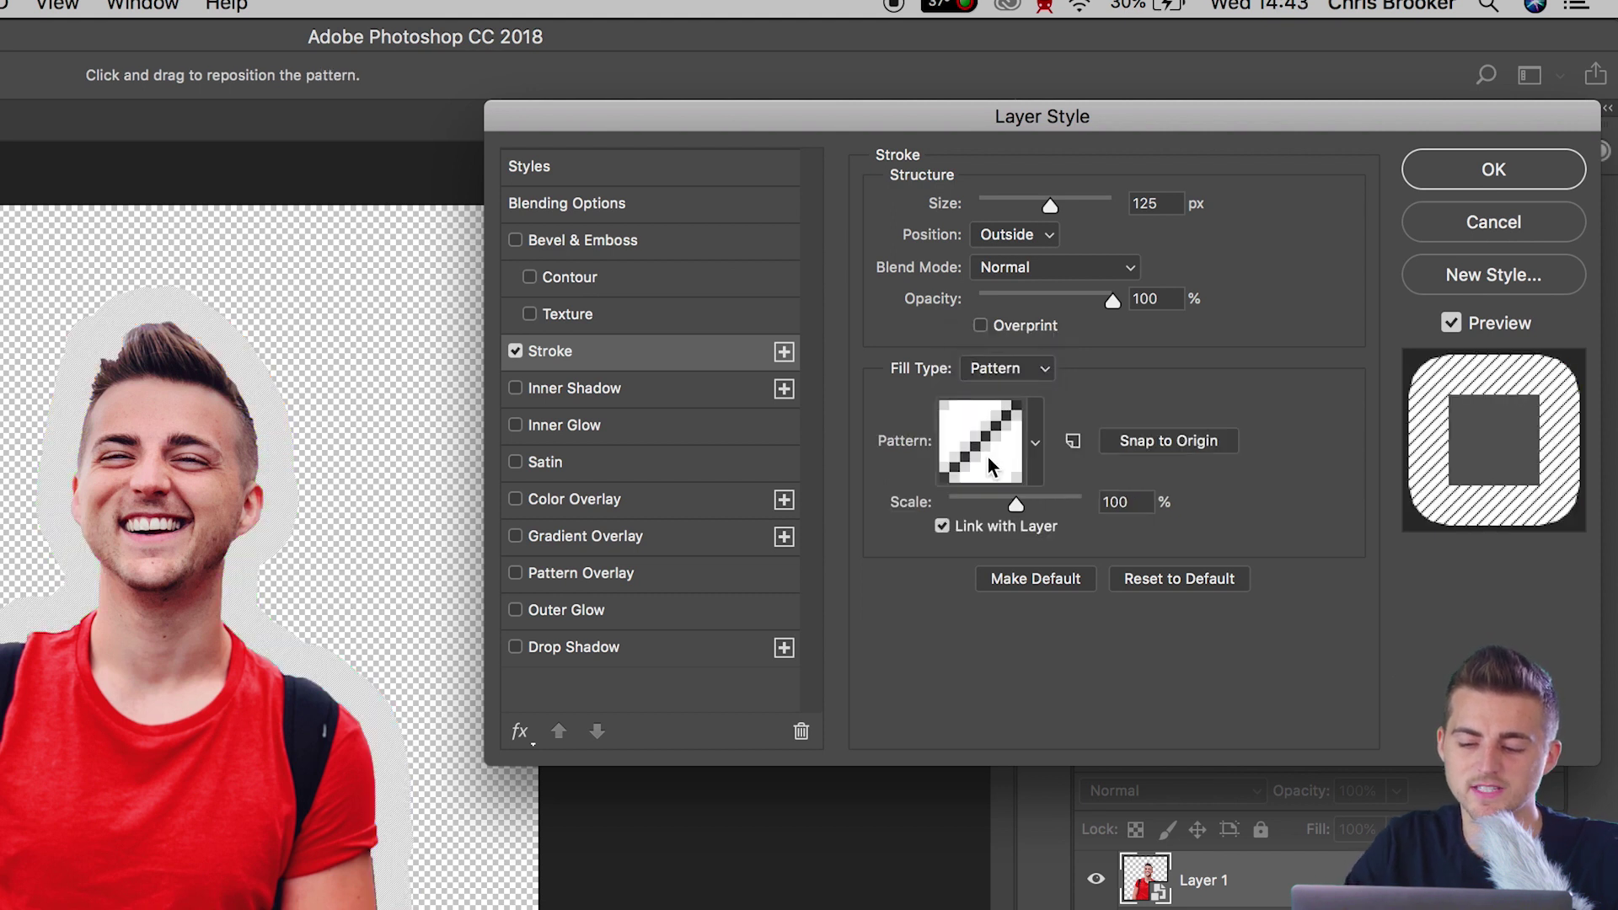
click(987, 454)
click(1034, 580)
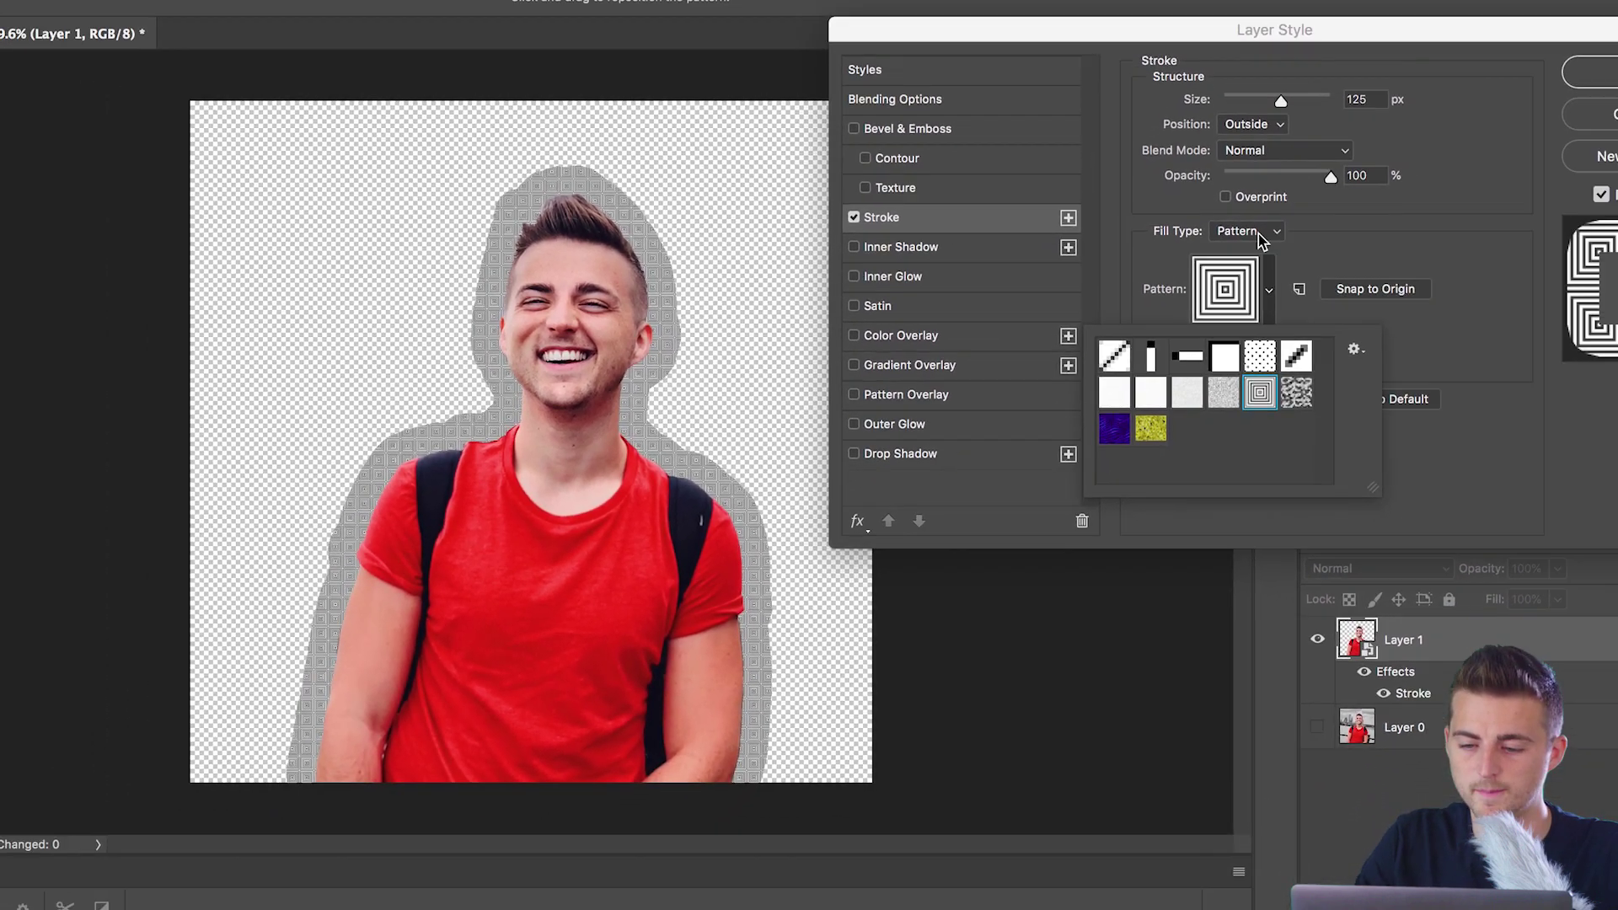
click(1259, 232)
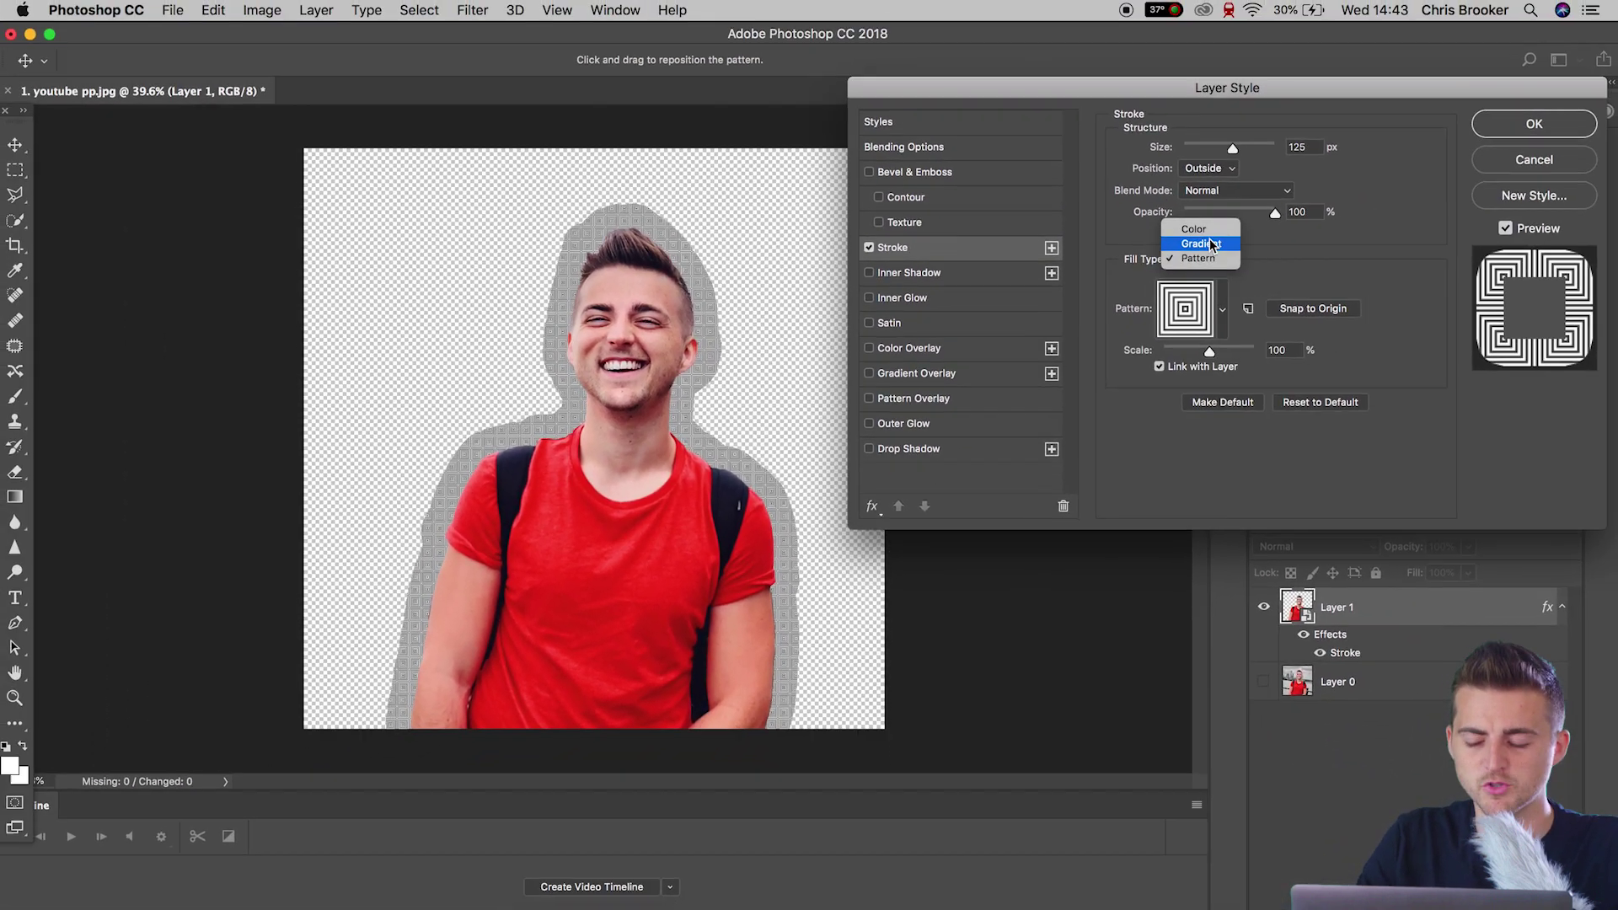
Step: Return the stroke Fill Type to Color, reduce its size to 40 px, and apply the layer style
click(1261, 201)
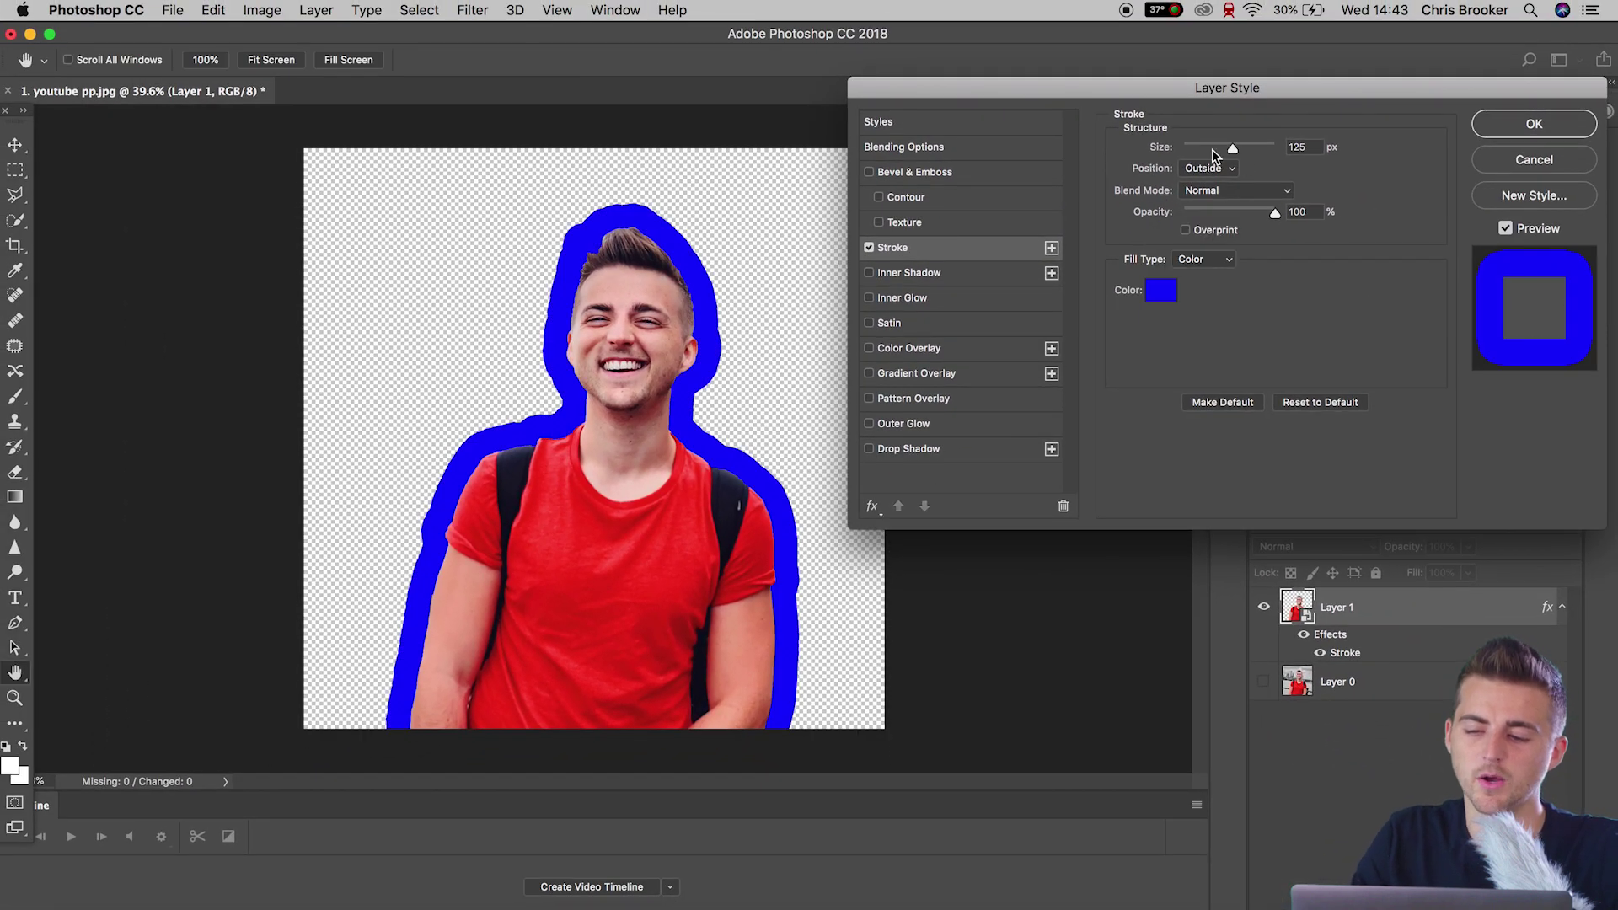
drag(1197, 148, 1206, 152)
click(1550, 118)
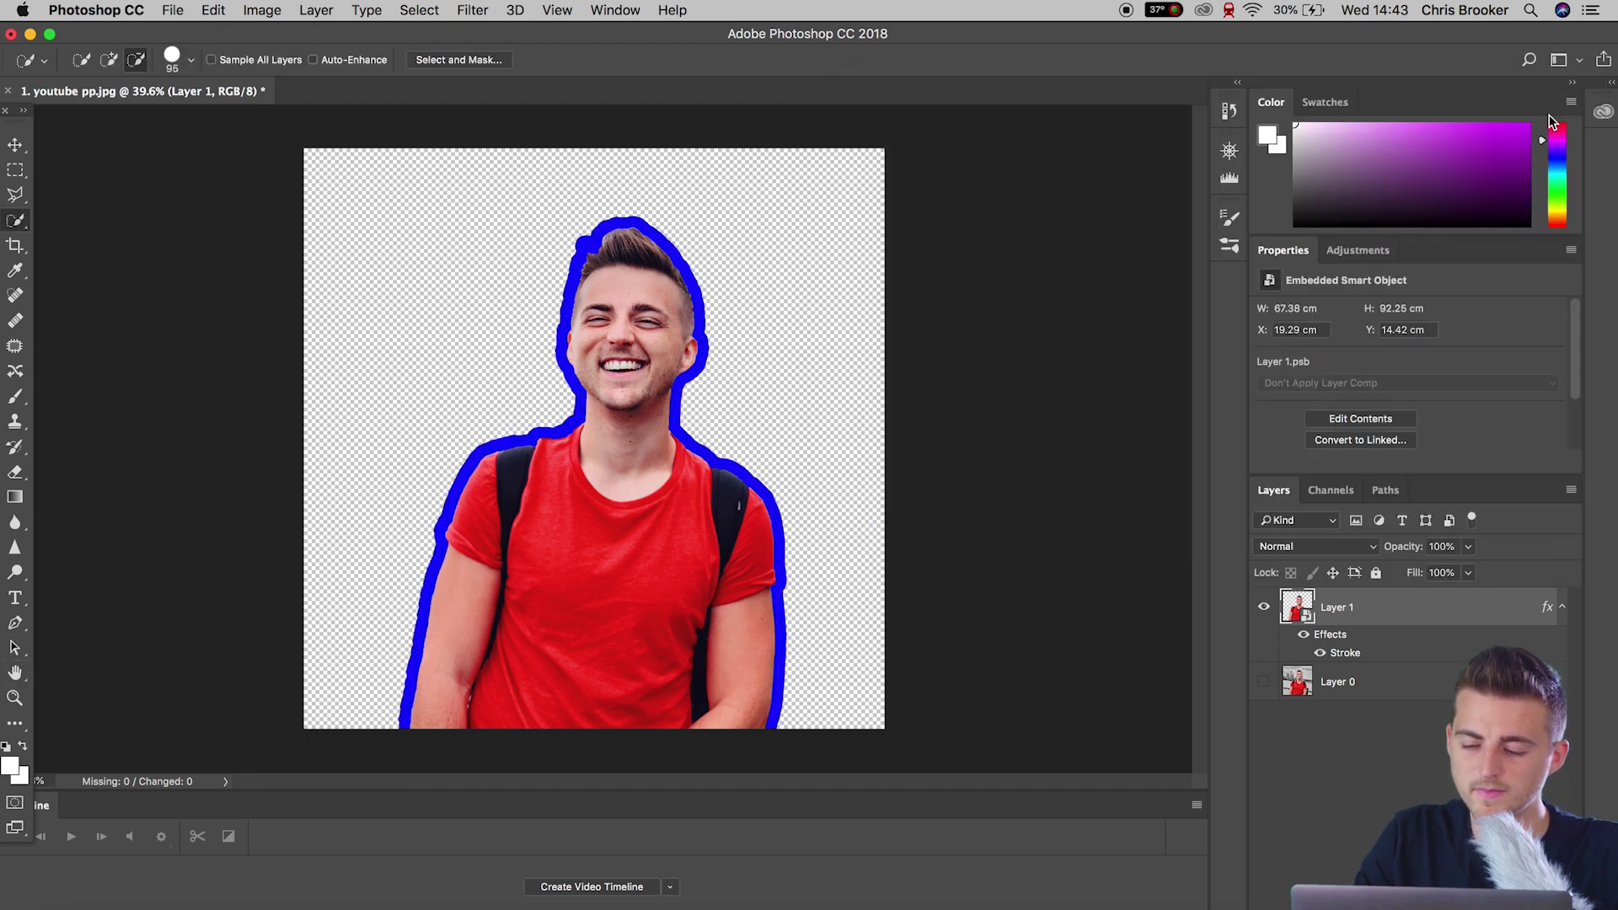
Step: Turn Layer 0's visibility back on so the grey city photo appears behind the man
click(1260, 688)
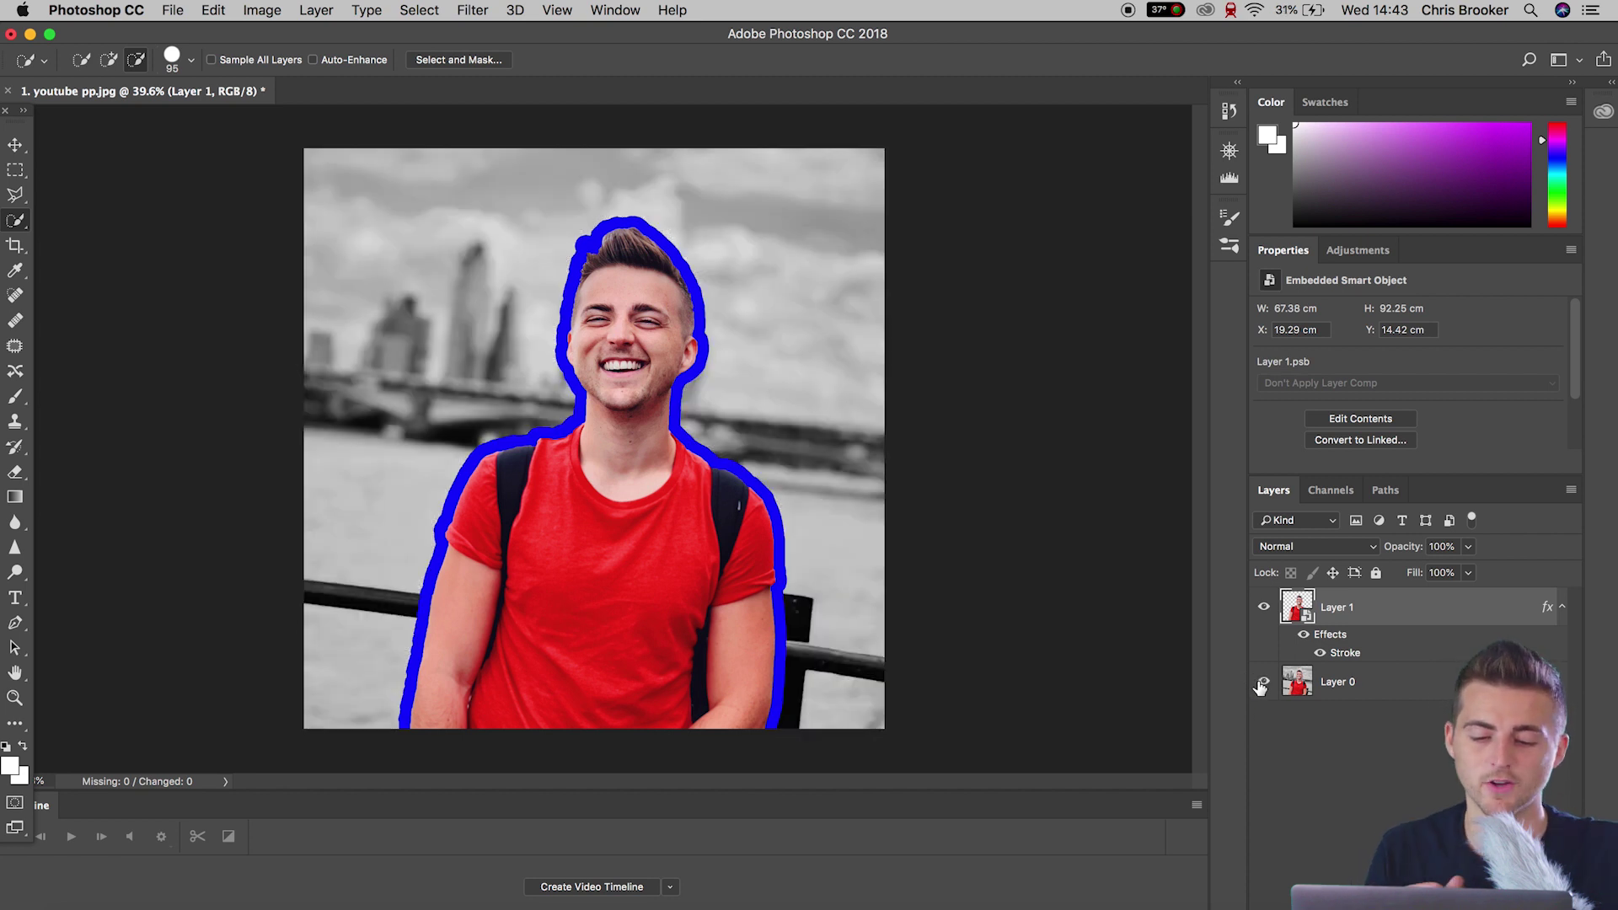